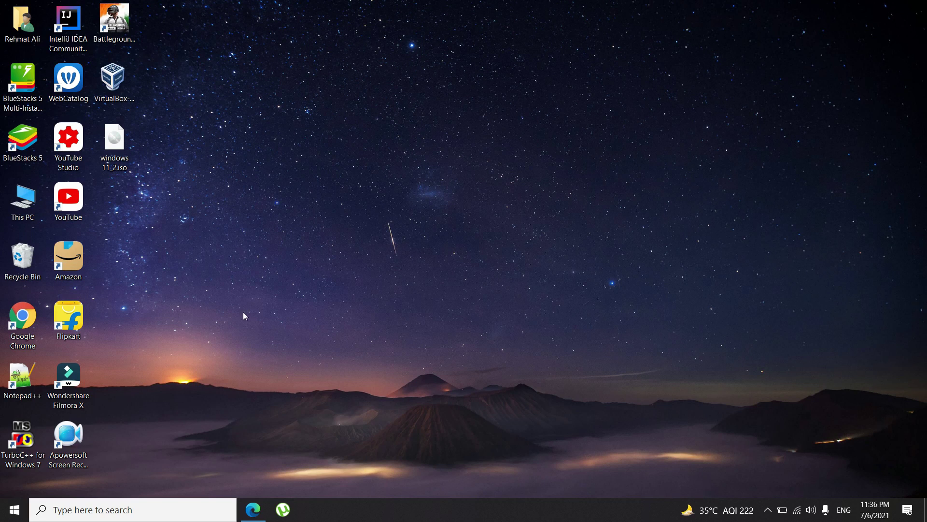
Step: Switch to Microsoft Edge and search the web for virtualbox
{"action": "left_click", "coordinate": [253, 502]}
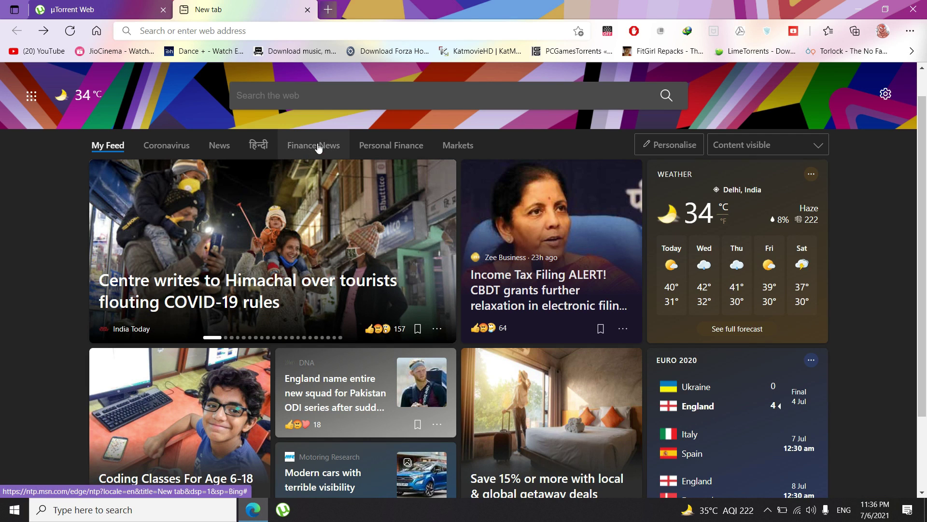
{"action": "left_click", "coordinate": [319, 98]}
{"action": "type", "text": "vi"}
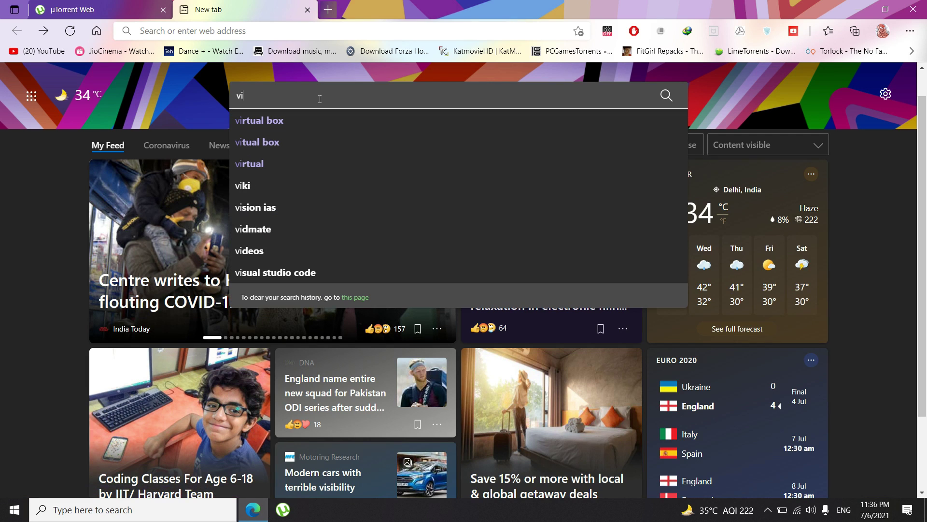
{"action": "type", "text": "rtualbox"}
{"action": "key", "text": "Return"}
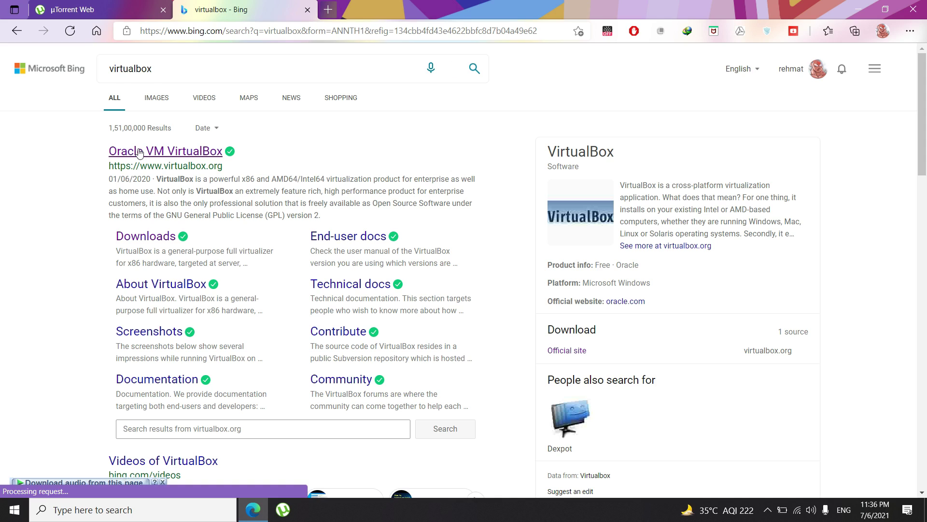
Step: Open the official VirtualBox downloads page and request the Windows hosts package, then cancel the duplicate download
{"action": "left_click", "coordinate": [167, 152]}
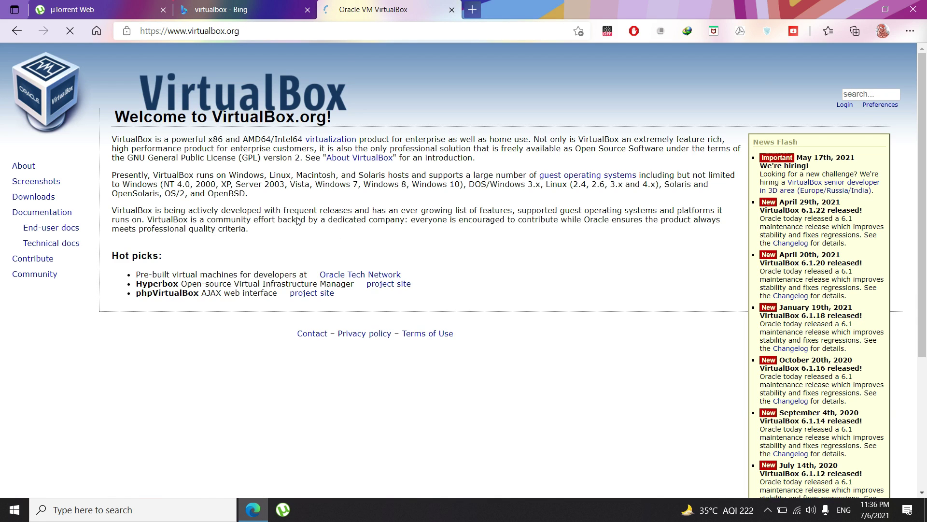
{"action": "left_click", "coordinate": [358, 290]}
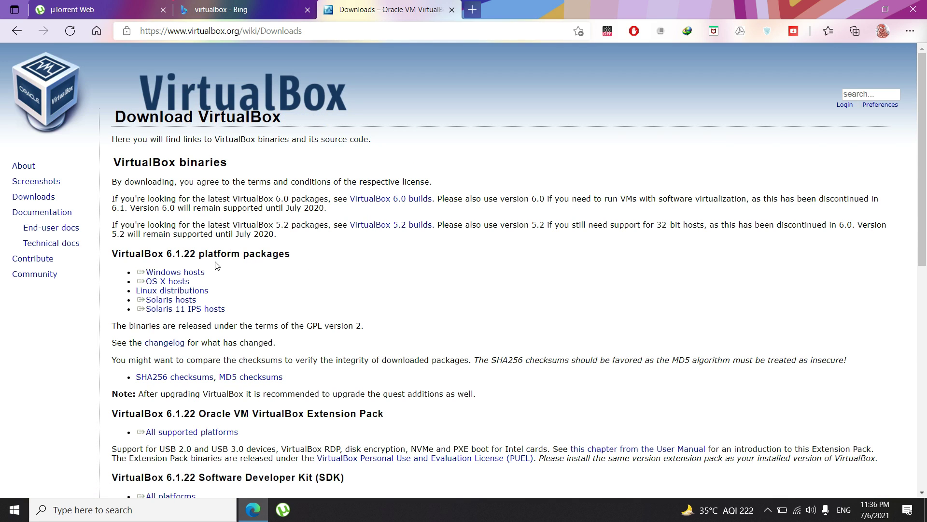
{"action": "left_click", "coordinate": [172, 272]}
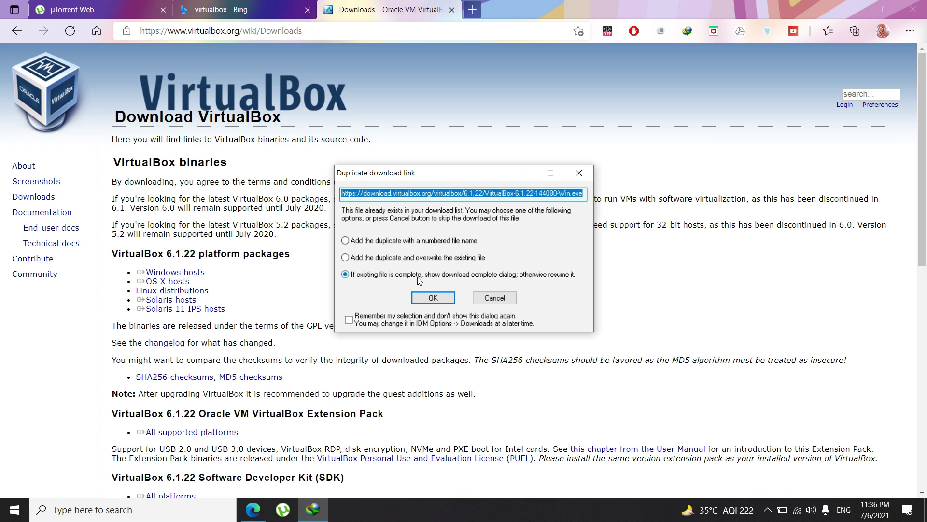
{"action": "left_click", "coordinate": [494, 298]}
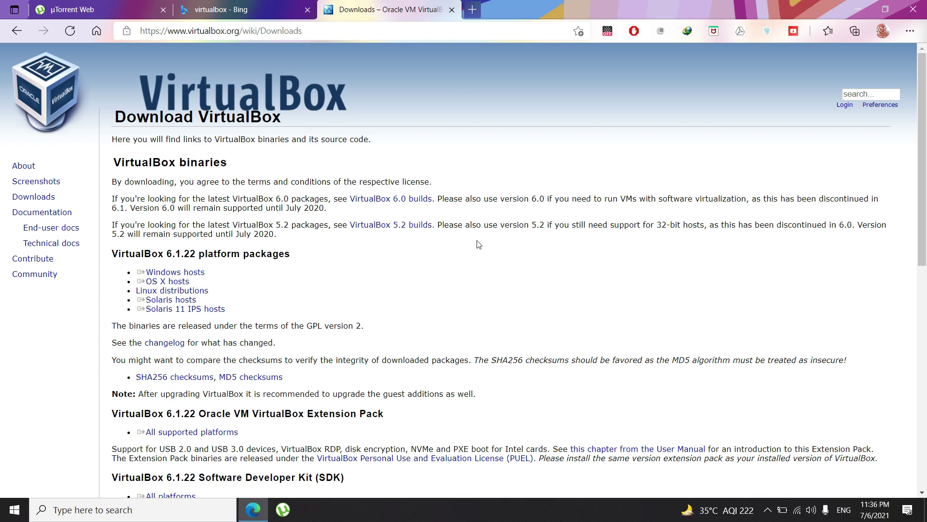
Step: Open the Google Drive page of windows 11.iso in a new tab using the copied link
{"action": "left_click", "coordinate": [474, 15]}
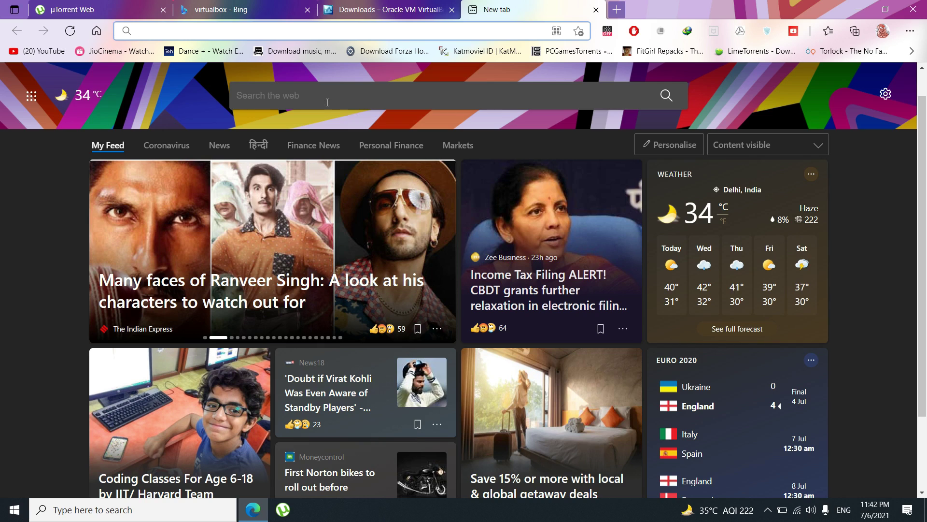
{"action": "right_click", "coordinate": [224, 32]}
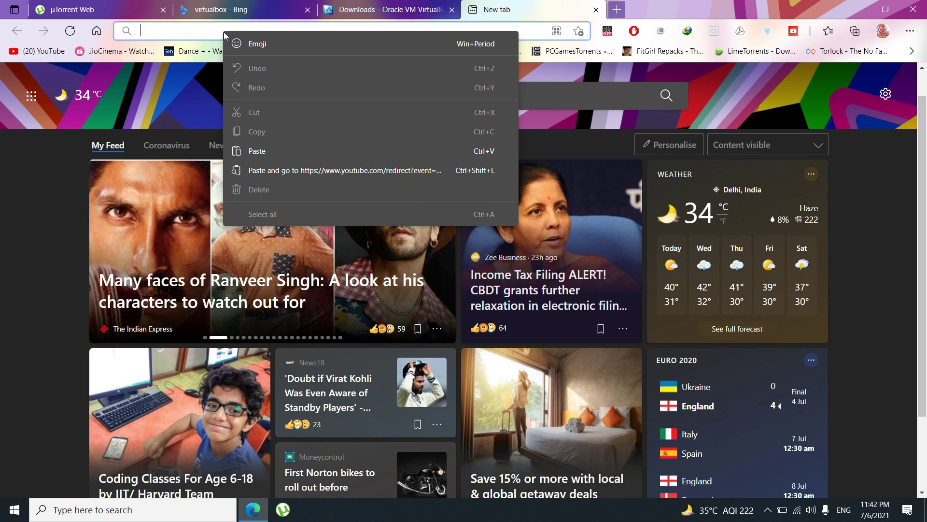
{"action": "left_click", "coordinate": [278, 151]}
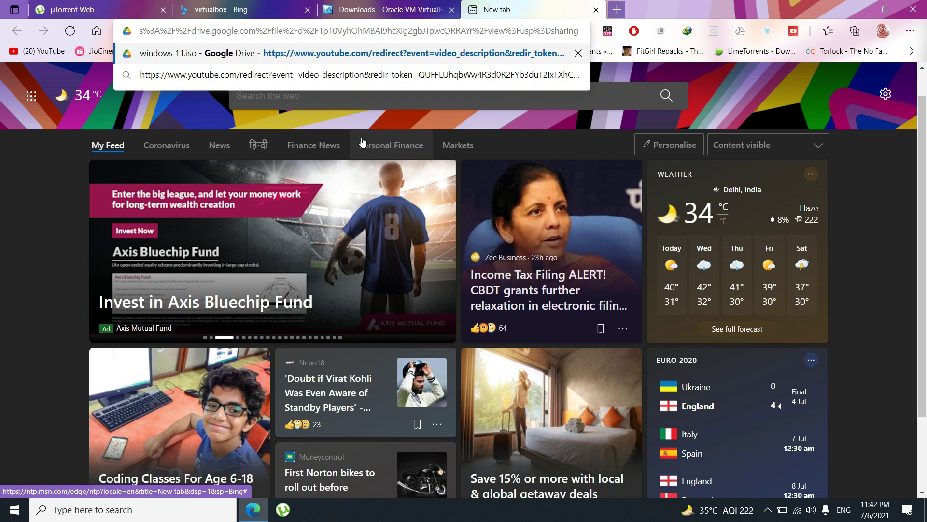
{"action": "key", "text": "Return"}
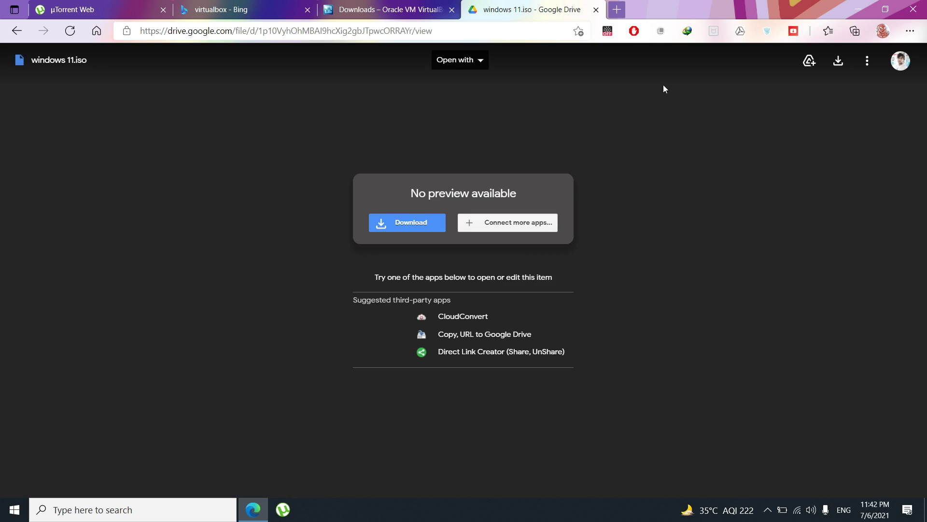
Step: Request the windows 11.iso download despite the skipped virus scan, cancel it, and put the browser away
{"action": "left_click", "coordinate": [828, 62]}
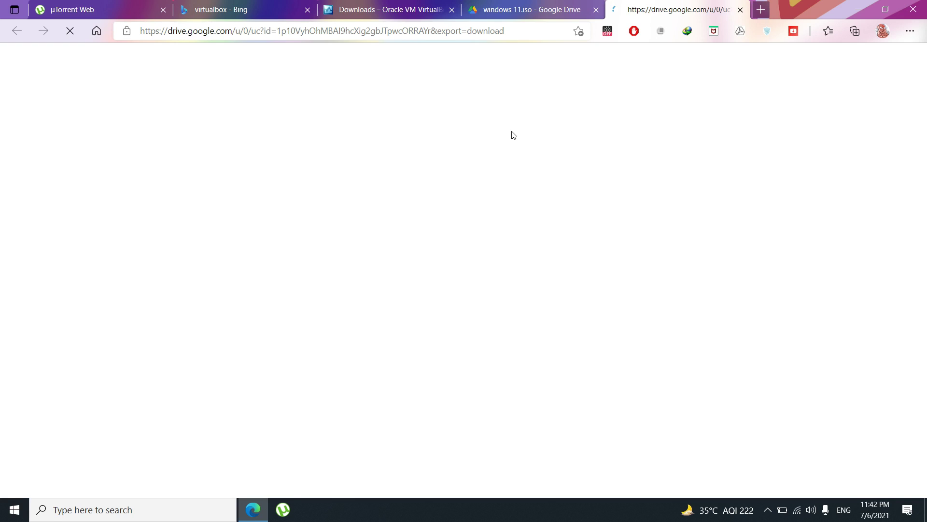
{"action": "left_click", "coordinate": [371, 163]}
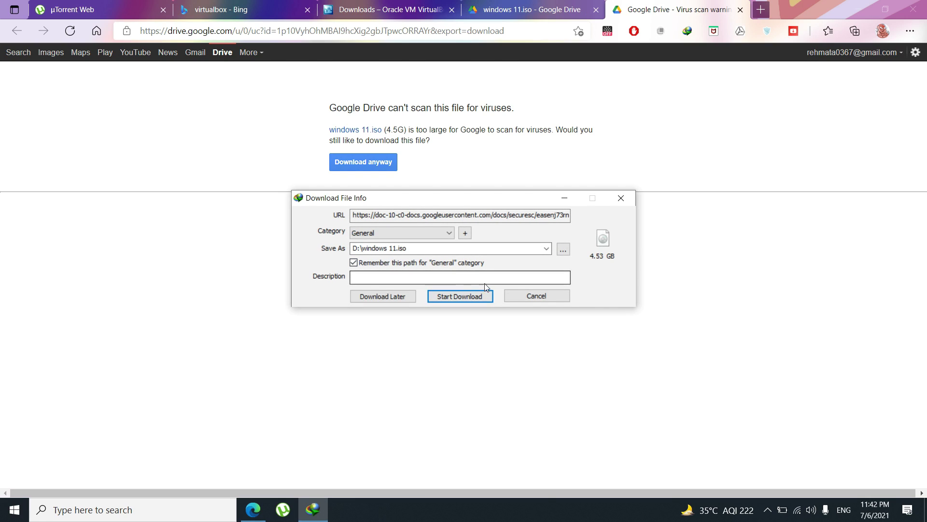
{"action": "left_click", "coordinate": [535, 297]}
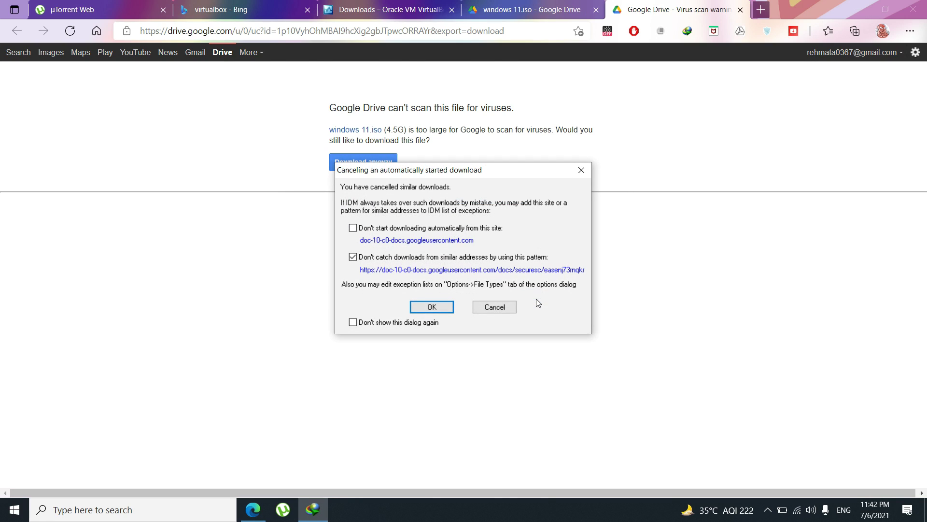
{"action": "left_click", "coordinate": [475, 309]}
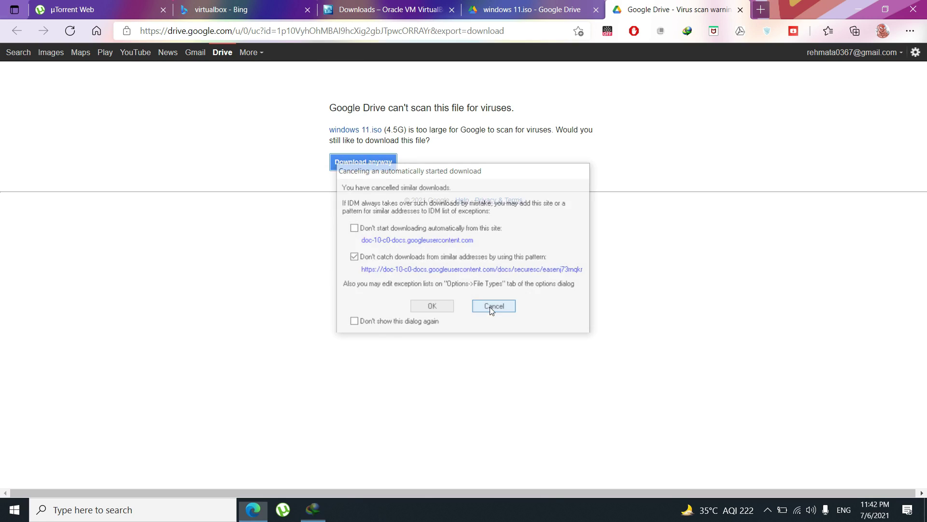
{"action": "left_click", "coordinate": [741, 9]}
{"action": "left_click", "coordinate": [856, 8]}
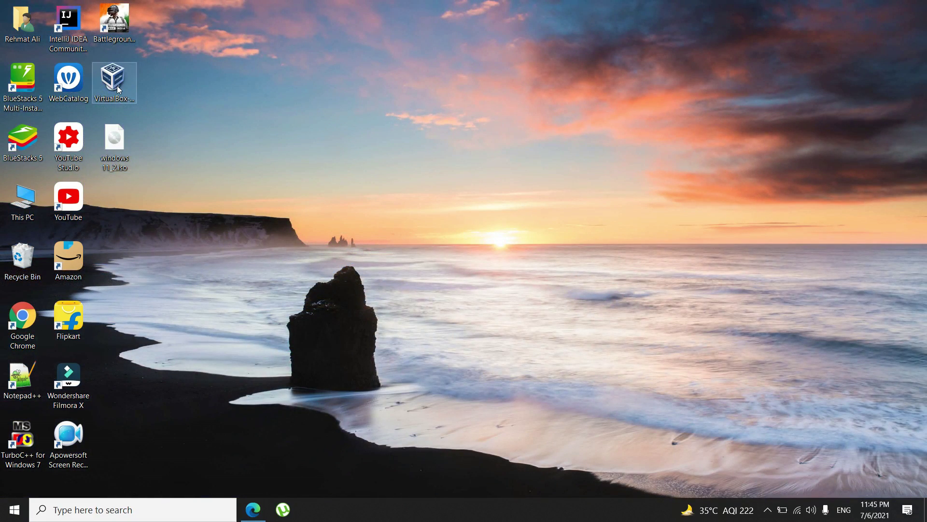
Step: Install Oracle VM VirtualBox 6.1.22 from the desktop installer with default options, without starting it after installation
{"action": "double_click", "coordinate": [108, 86]}
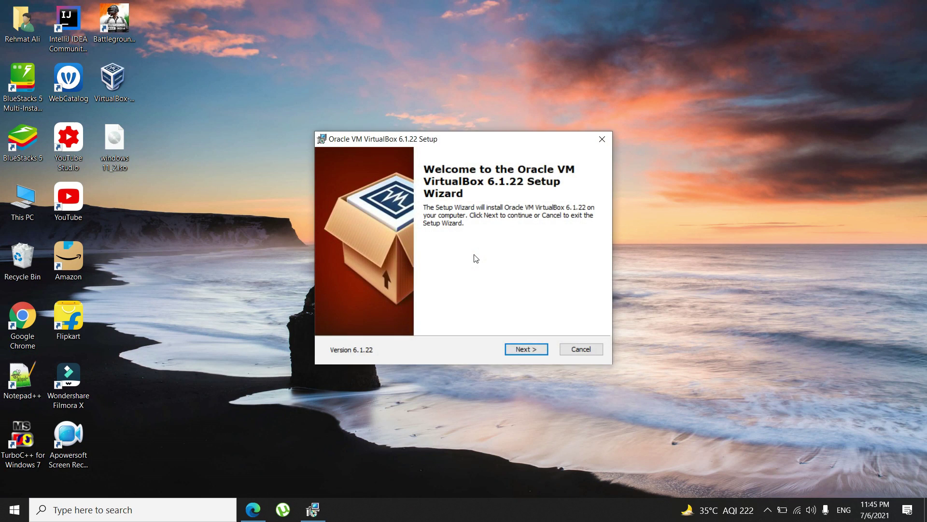
{"action": "left_click", "coordinate": [526, 348]}
{"action": "left_click", "coordinate": [526, 348]}
{"action": "left_click", "coordinate": [525, 348]}
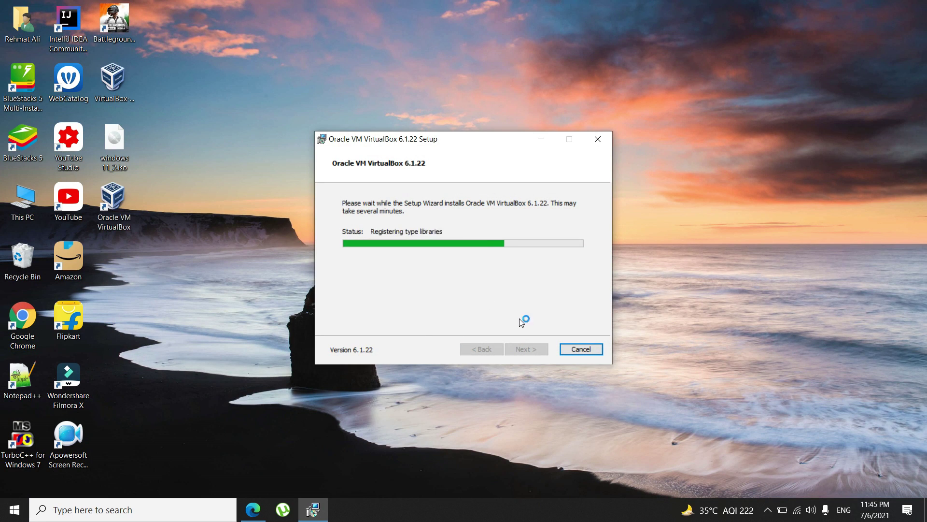
{"action": "left_click", "coordinate": [443, 250]}
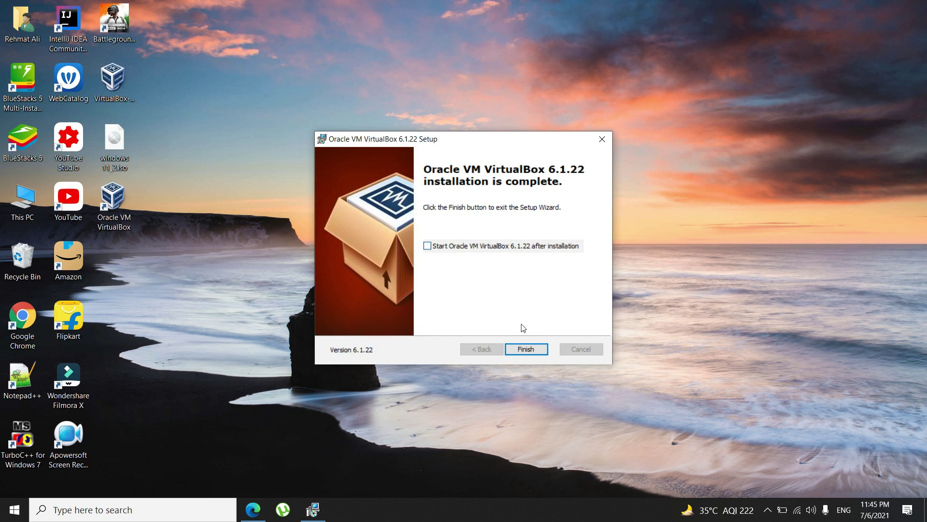
{"action": "left_click", "coordinate": [525, 347]}
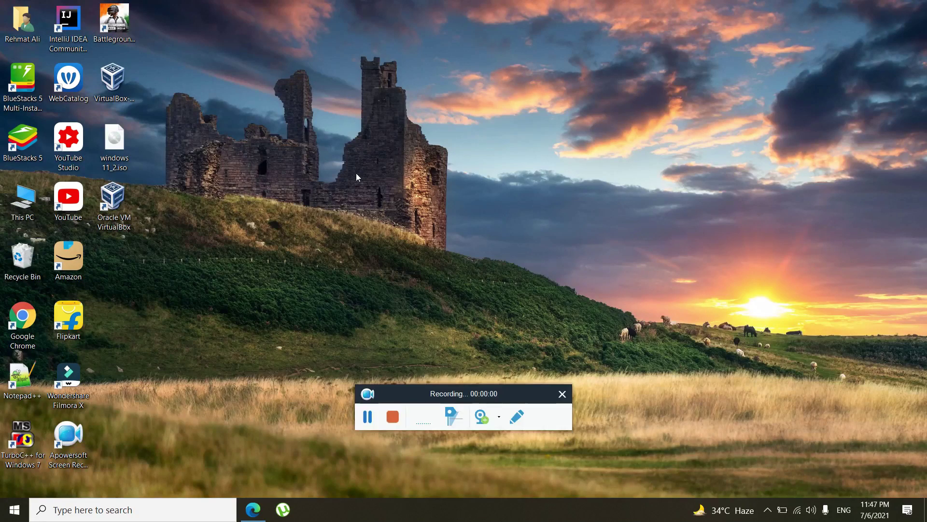
Step: Launch Oracle VM VirtualBox and begin a new virtual machine named window 11 with version Windows 10 (64-bit)
{"action": "left_click", "coordinate": [121, 205]}
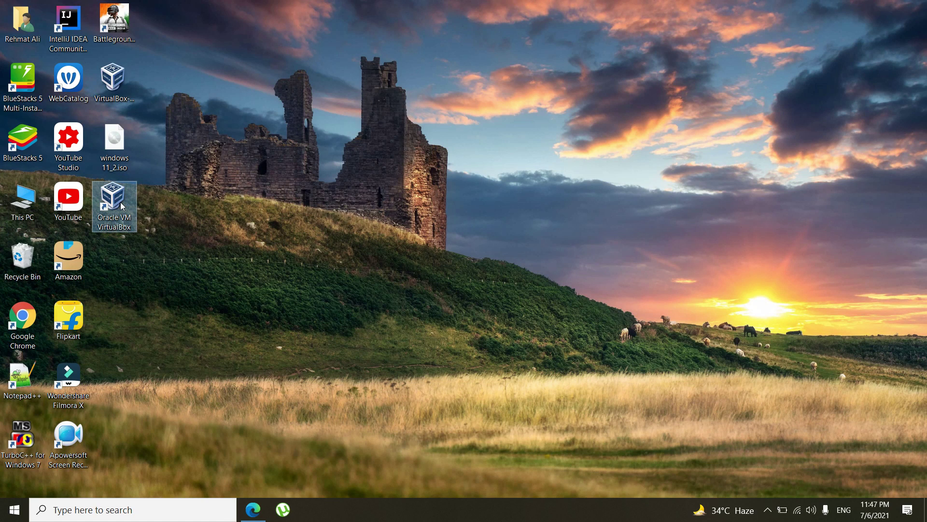
{"action": "double_click", "coordinate": [121, 206]}
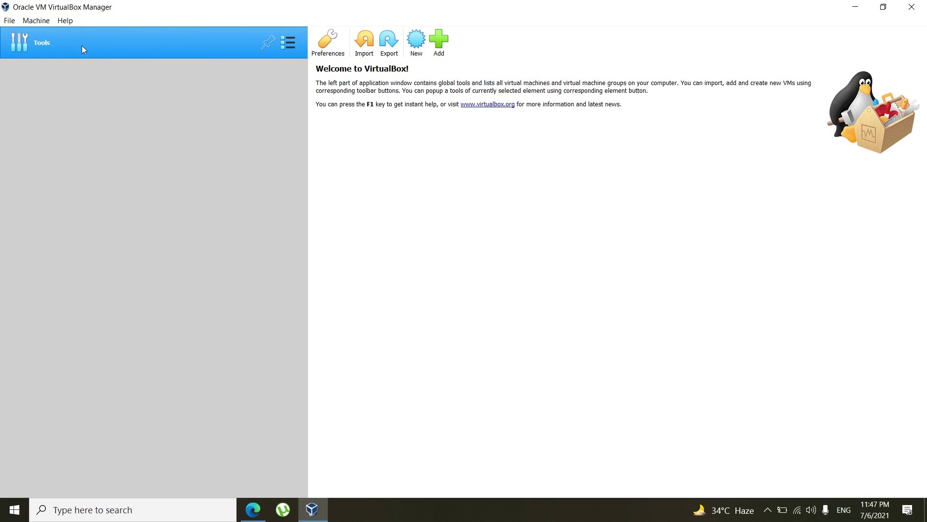
{"action": "left_click", "coordinate": [35, 22]}
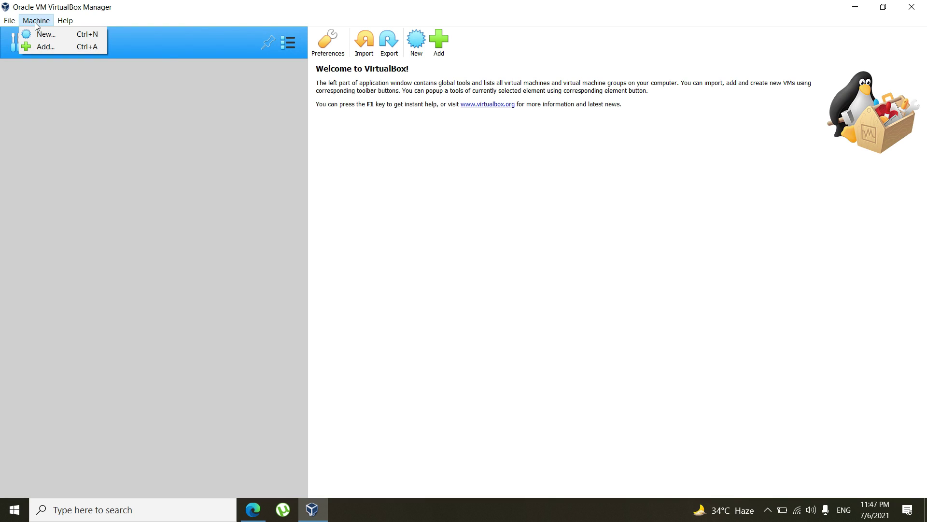
{"action": "left_click", "coordinate": [47, 33]}
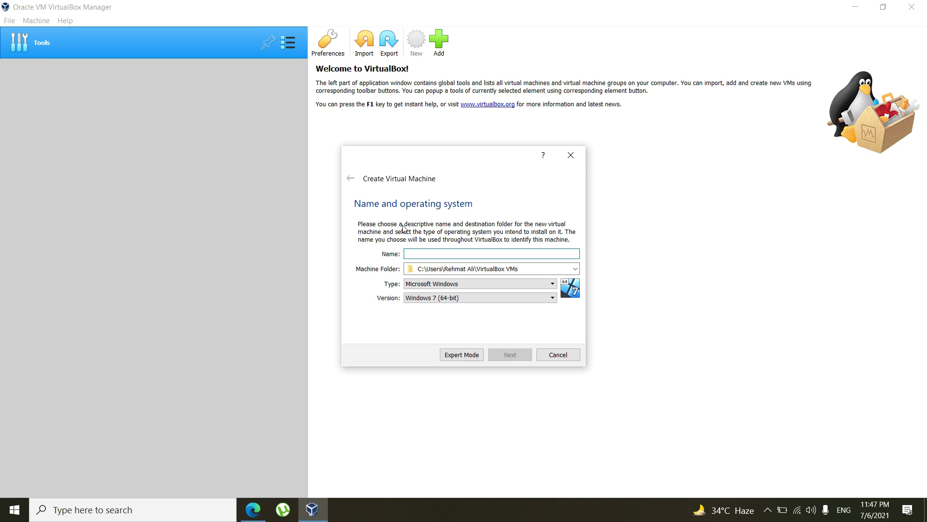
{"action": "type", "text": "window 11"}
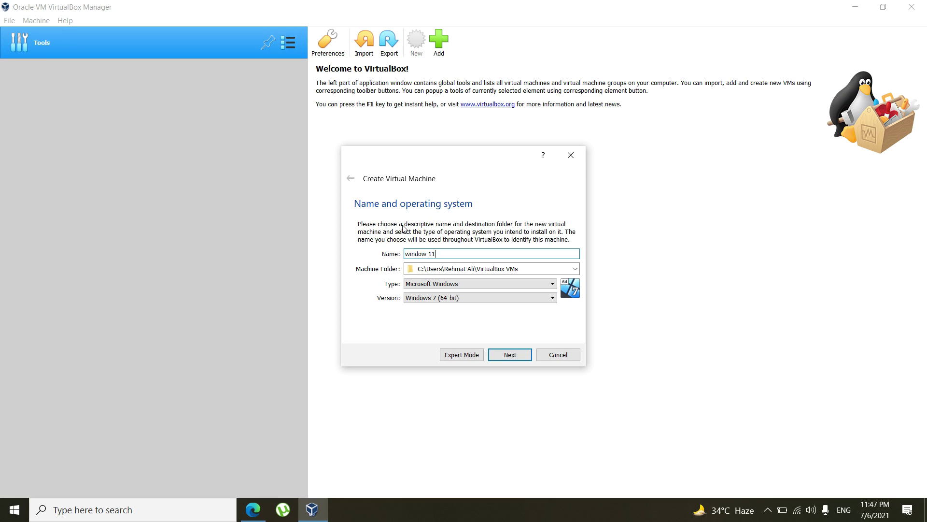
{"action": "left_click", "coordinate": [451, 299]}
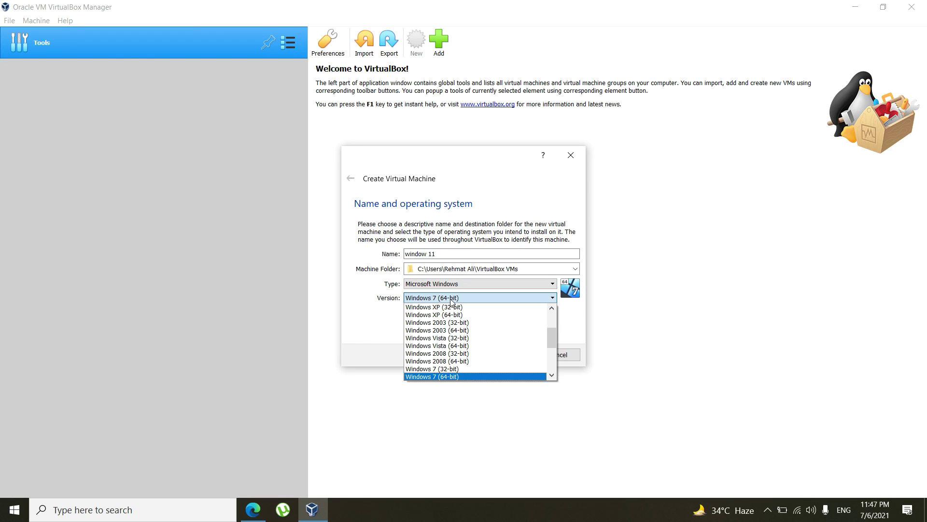
{"action": "scroll", "coordinate": [451, 336], "scroll_direction": "down", "scroll_amount": 4}
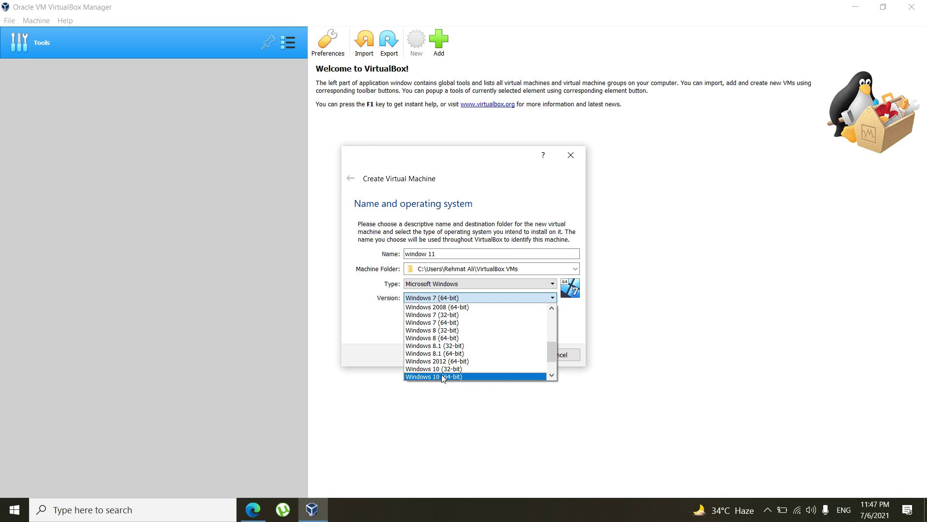
{"action": "left_click", "coordinate": [444, 376]}
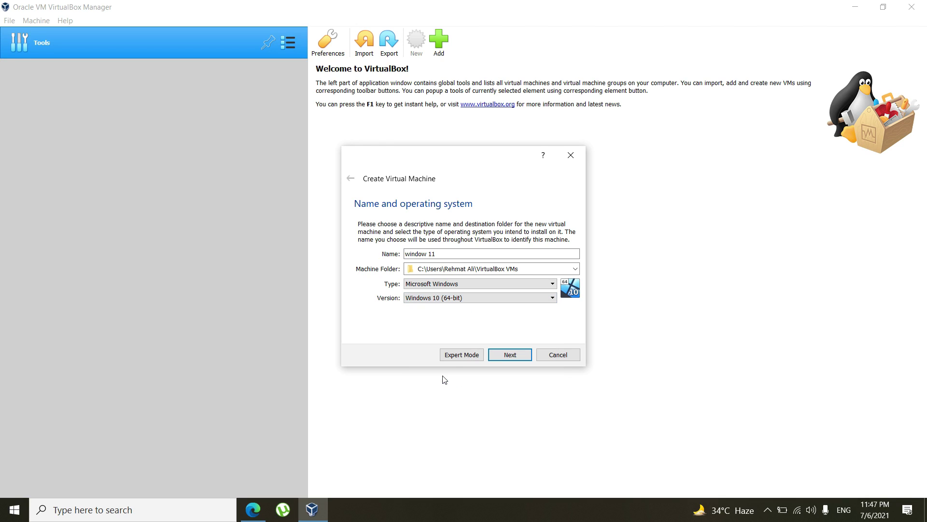
{"action": "left_click", "coordinate": [515, 354]}
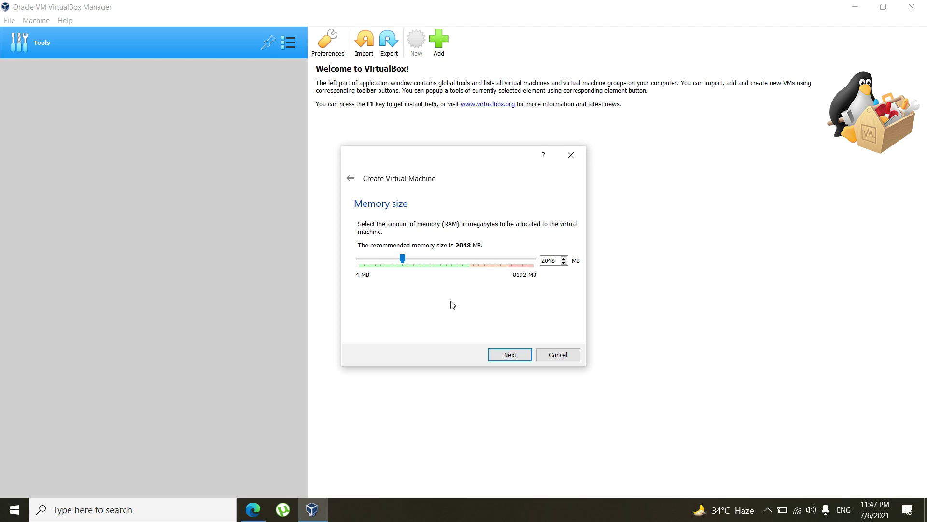
Step: Allocate 2998 MB of memory to the new virtual machine
{"action": "left_click_drag", "start_coordinate": [403, 259], "coordinate": [418, 257]}
{"action": "left_click_drag", "start_coordinate": [416, 257], "coordinate": [422, 257]}
{"action": "left_click", "coordinate": [506, 355]}
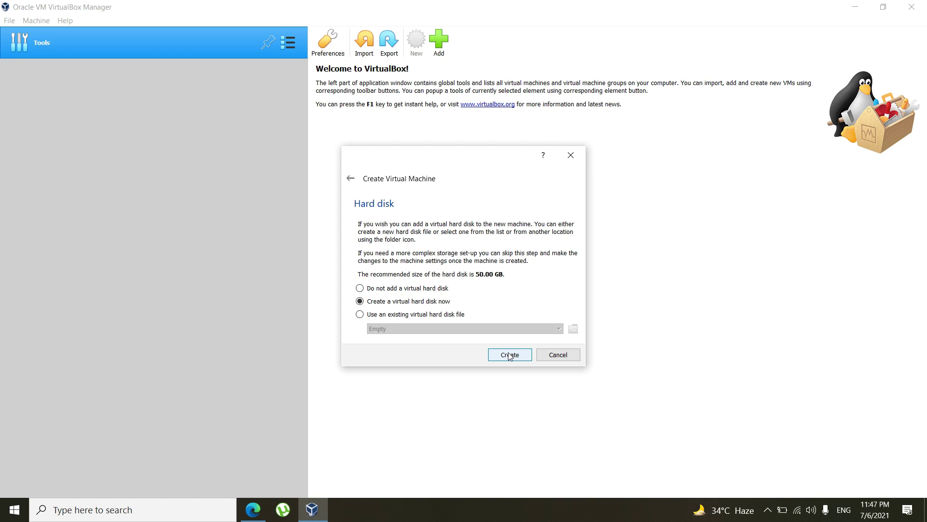
Step: Create a dynamically allocated virtual hard disk of 30.41 GB for the new machine
{"action": "left_click", "coordinate": [509, 355]}
{"action": "left_click", "coordinate": [513, 373]}
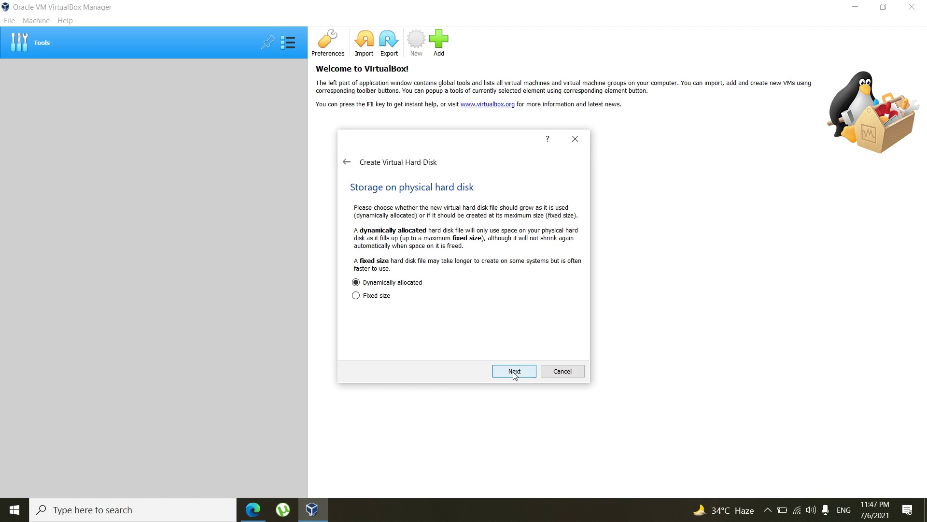
{"action": "left_click", "coordinate": [515, 372]}
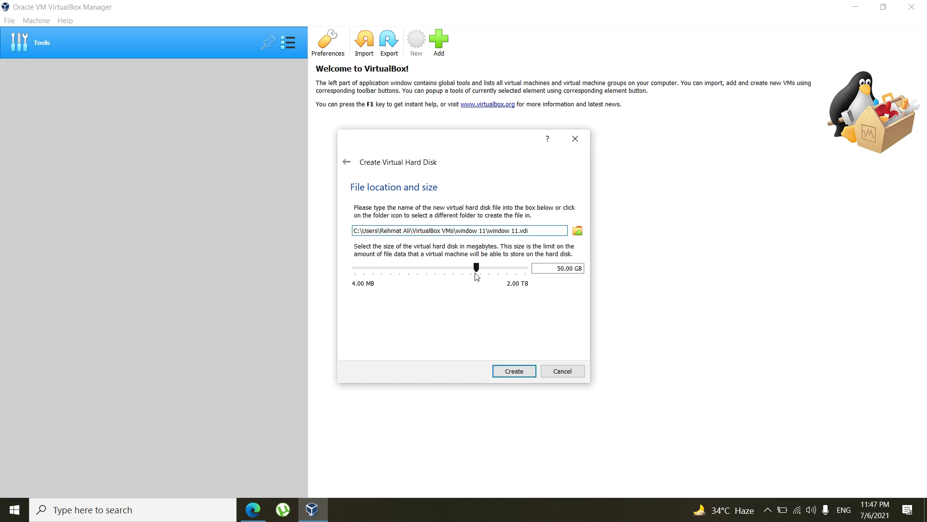
{"action": "mouse_move", "coordinate": [477, 272]}
{"action": "scroll", "coordinate": [477, 271], "scroll_direction": "down", "scroll_amount": 1}
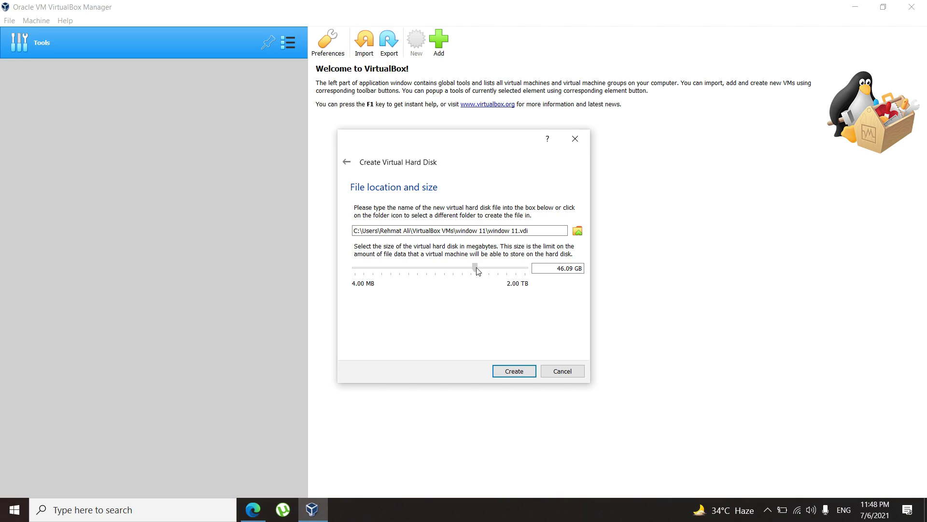
{"action": "left_click_drag", "start_coordinate": [477, 270], "coordinate": [472, 271]}
{"action": "left_click", "coordinate": [520, 371]}
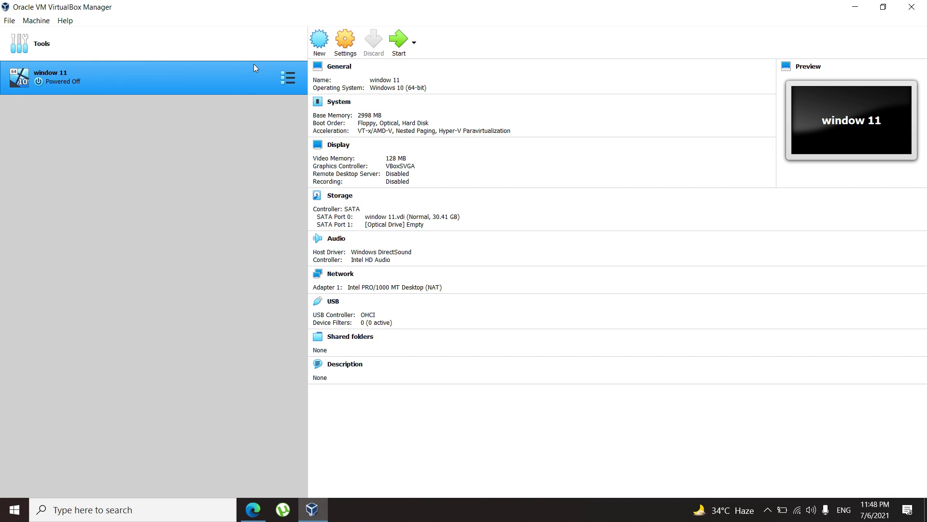
Step: Attach windows 11_2.iso from the Desktop to the window 11 machine's empty optical drive and save the storage settings
{"action": "left_click", "coordinate": [353, 47]}
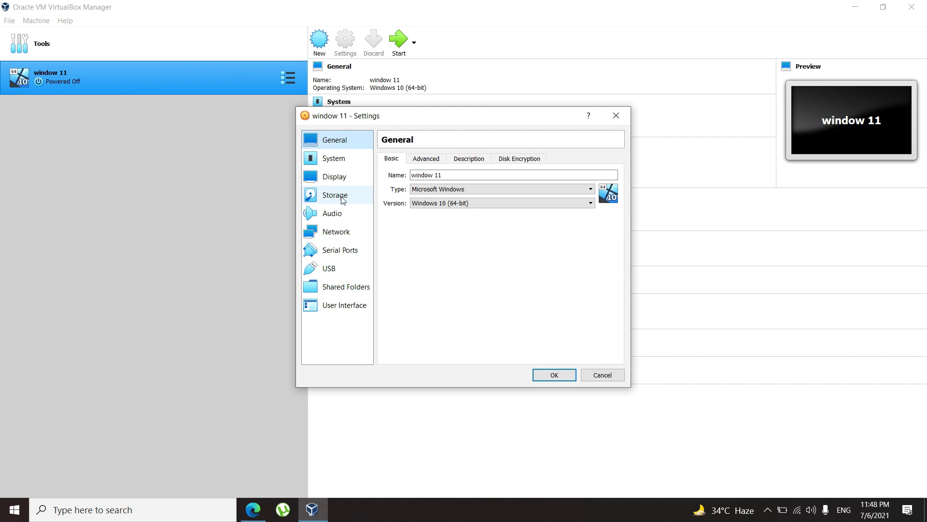
{"action": "left_click", "coordinate": [334, 198]}
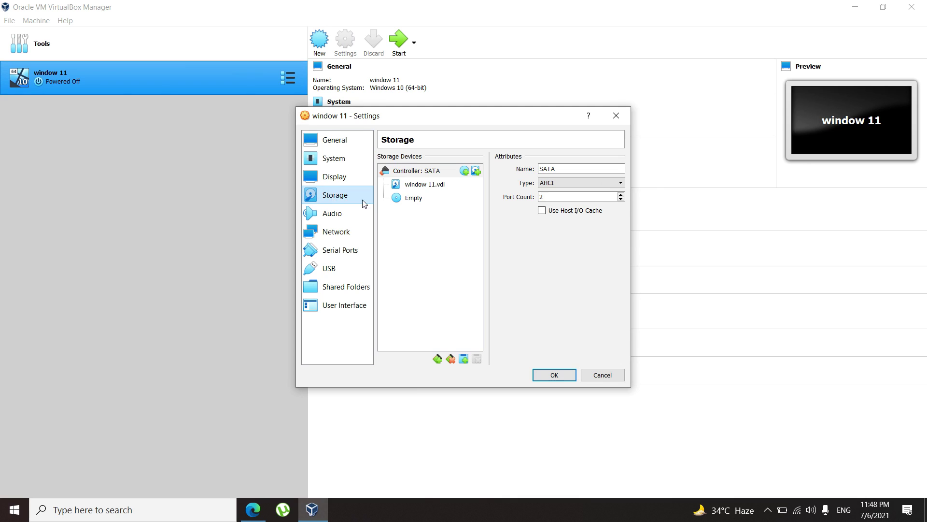
{"action": "left_click", "coordinate": [416, 202]}
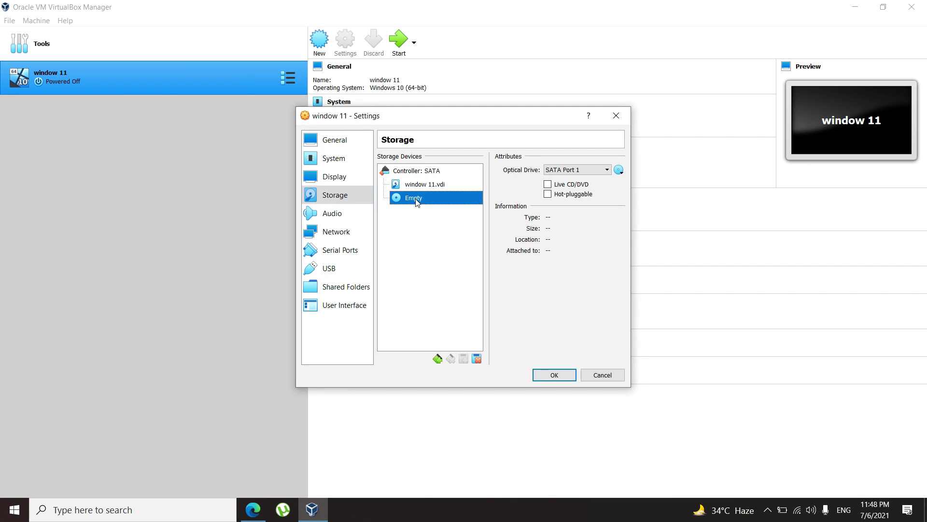
{"action": "left_click", "coordinate": [620, 170]}
{"action": "left_click", "coordinate": [636, 197]}
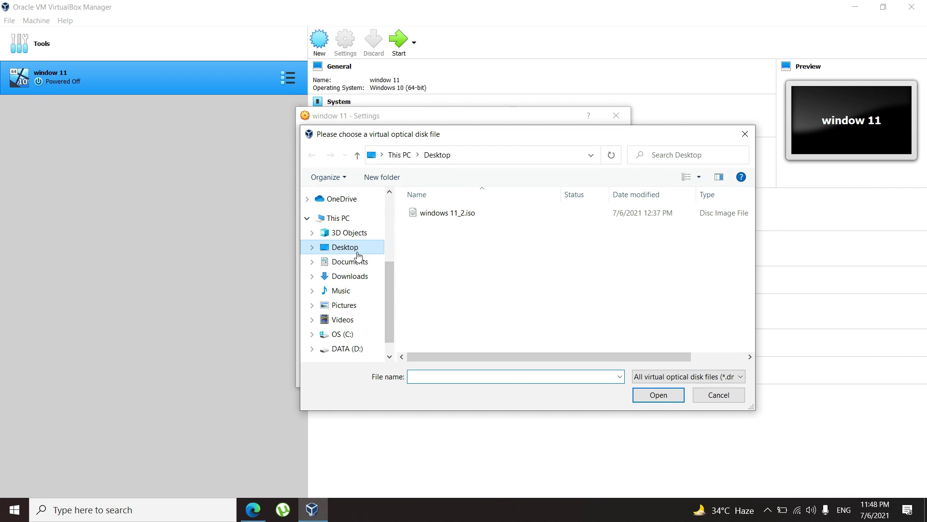
{"action": "left_click", "coordinate": [473, 212]}
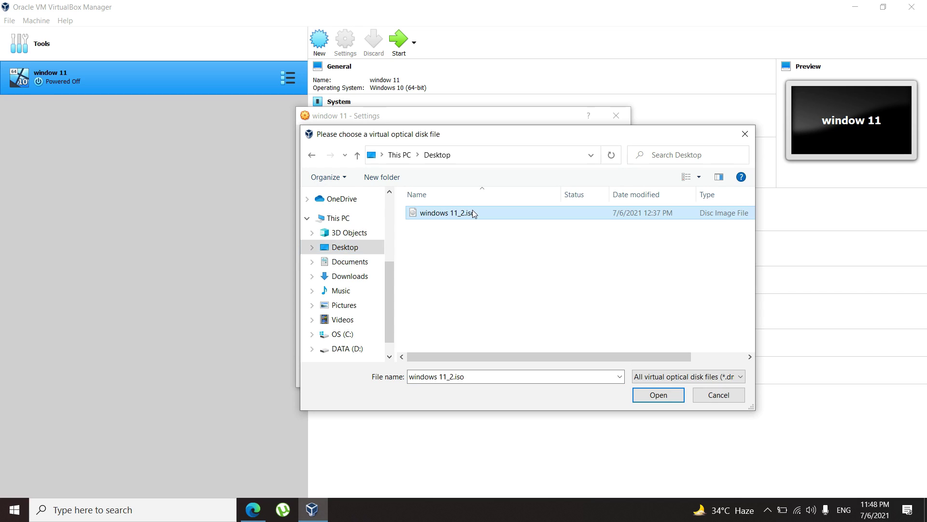
{"action": "left_click", "coordinate": [654, 397]}
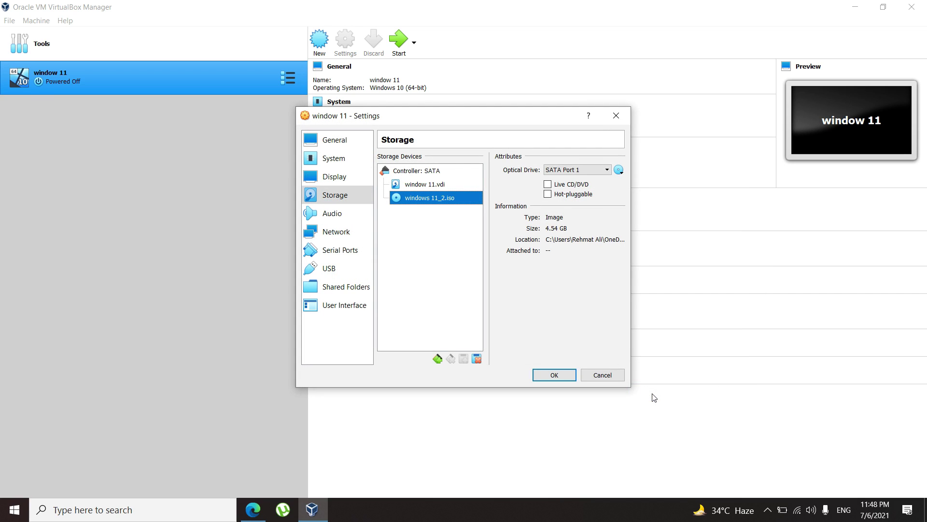
{"action": "left_click", "coordinate": [544, 375]}
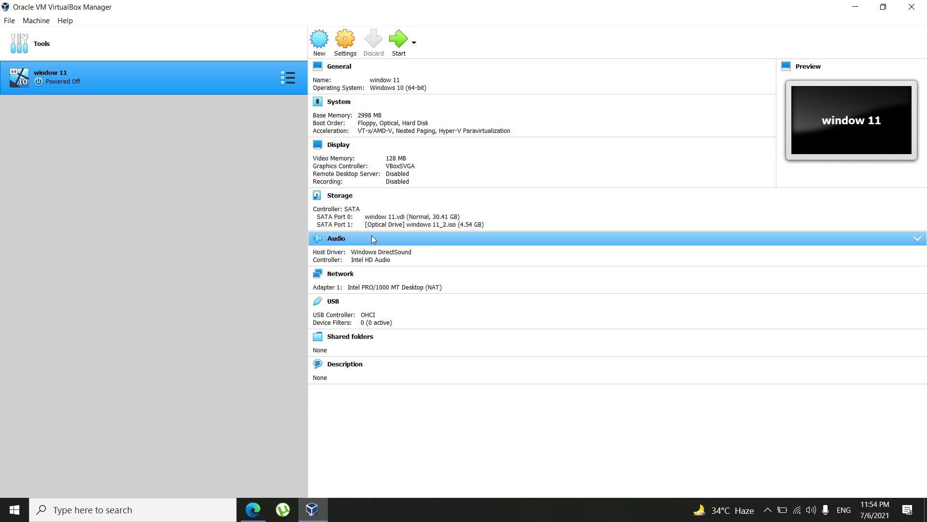
Step: Start the window 11 machine, dismiss the keyboard capture notice and begin Windows installation with English (United States) and US keyboard
{"action": "left_click", "coordinate": [396, 47]}
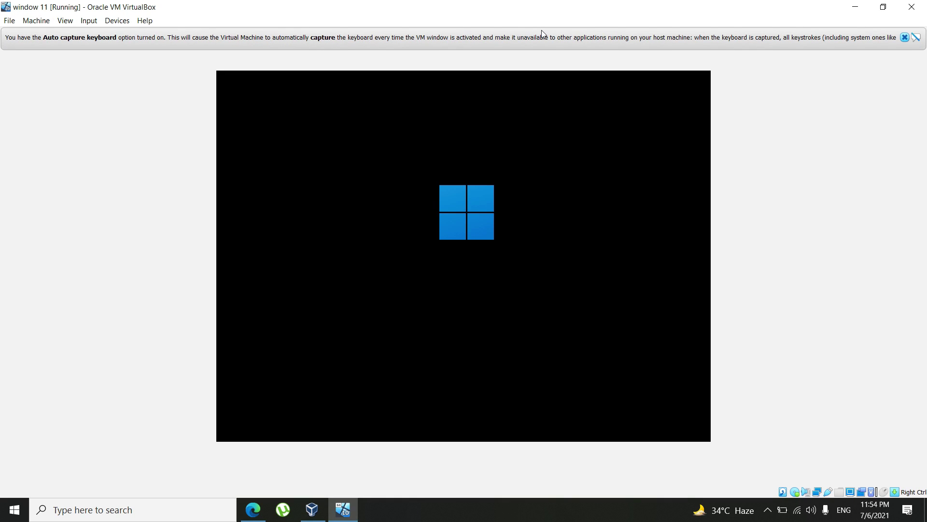
{"action": "mouse_move", "coordinate": [747, 39]}
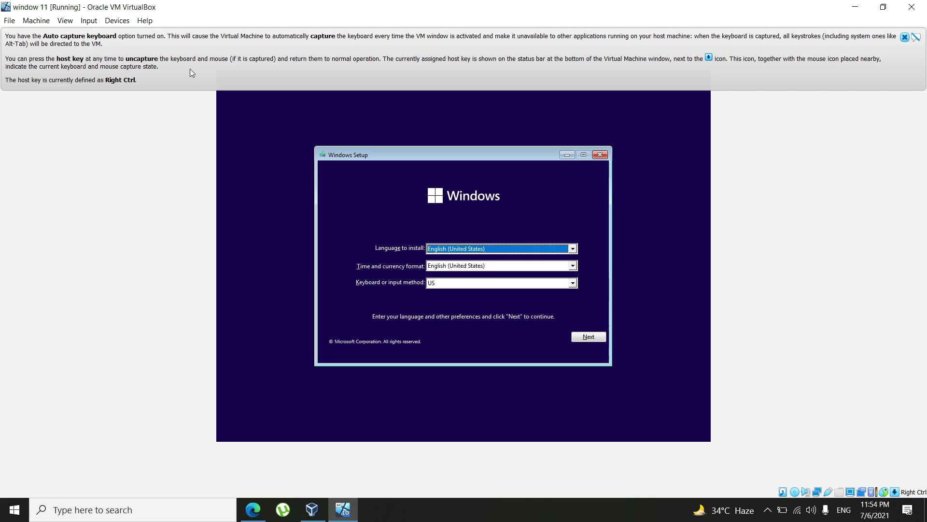
{"action": "left_click", "coordinate": [904, 37]}
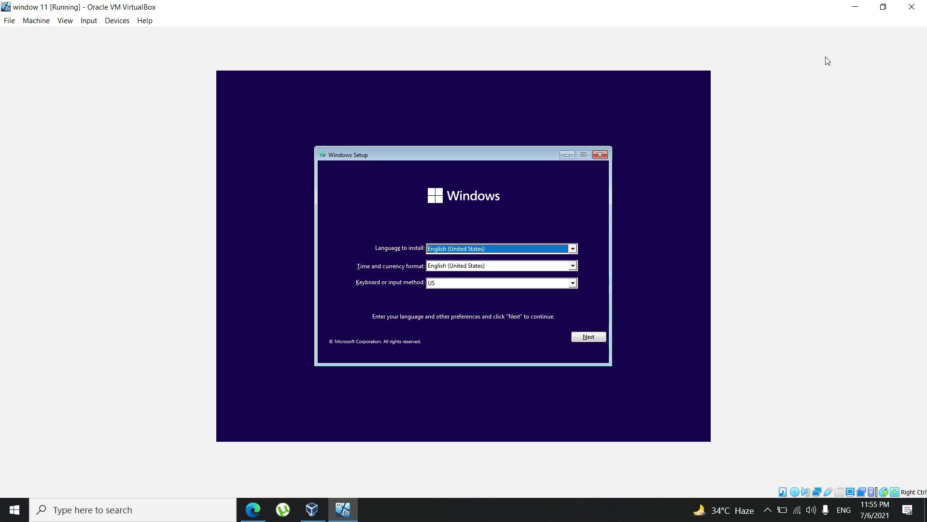
{"action": "left_click", "coordinate": [589, 337]}
{"action": "left_click", "coordinate": [451, 263]}
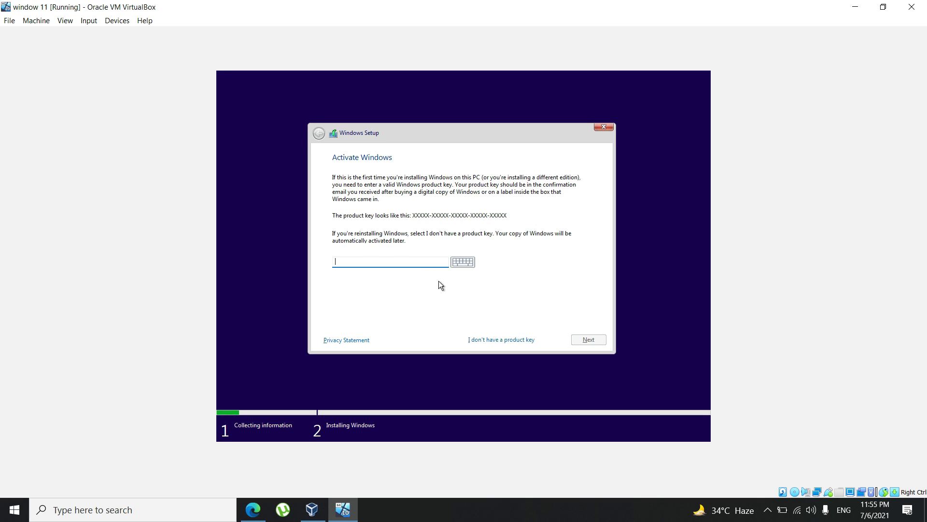
Step: Continue without a product key and choose Windows 11 Home Single Language as the edition to install
{"action": "left_click", "coordinate": [493, 340]}
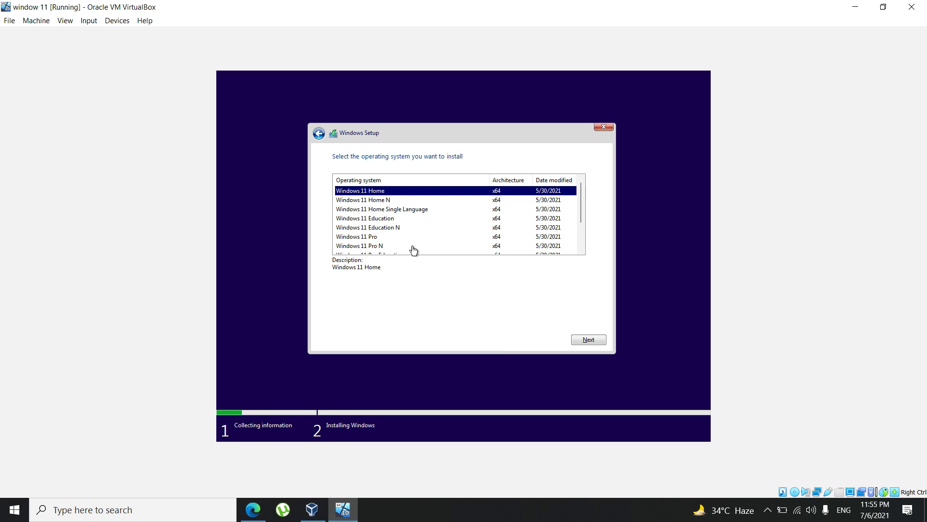
{"action": "left_click", "coordinate": [364, 210]}
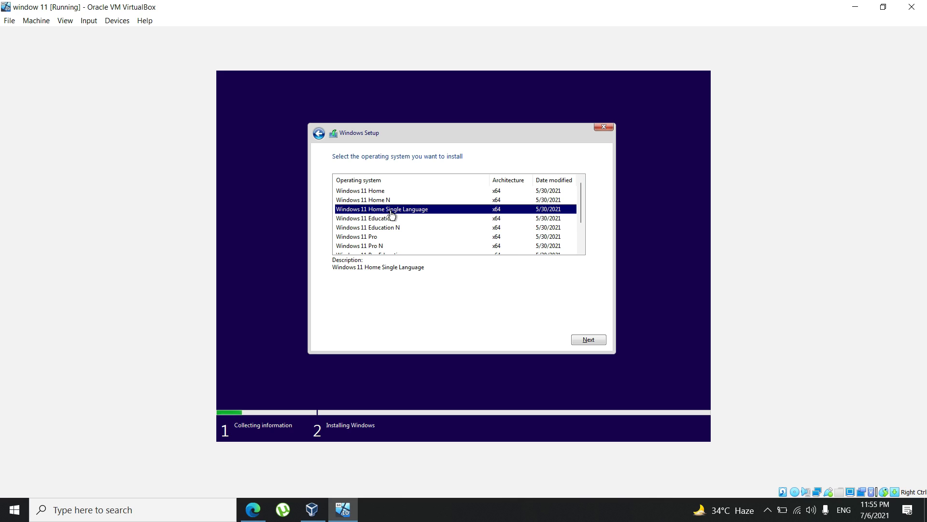
{"action": "left_click", "coordinate": [601, 339]}
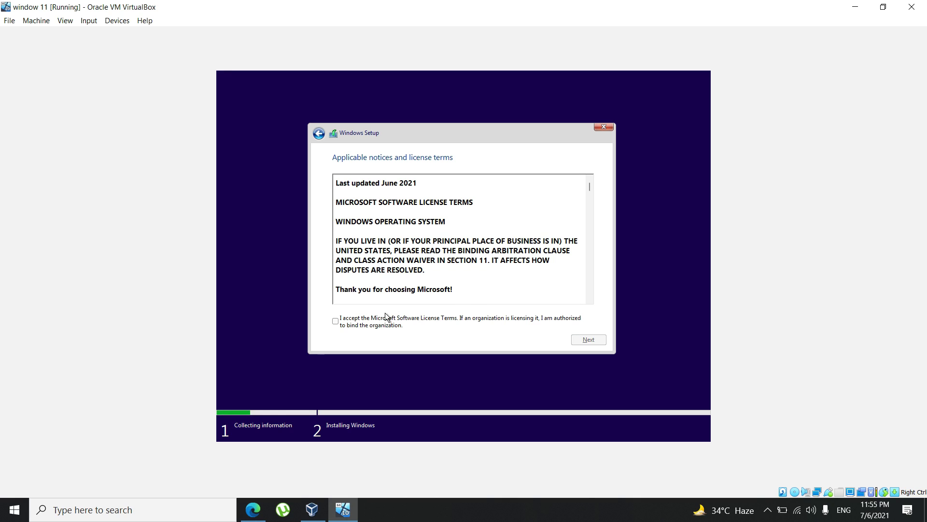
Step: Accept the Microsoft license terms and choose the custom, Windows-only installation type
{"action": "left_click", "coordinate": [361, 321]}
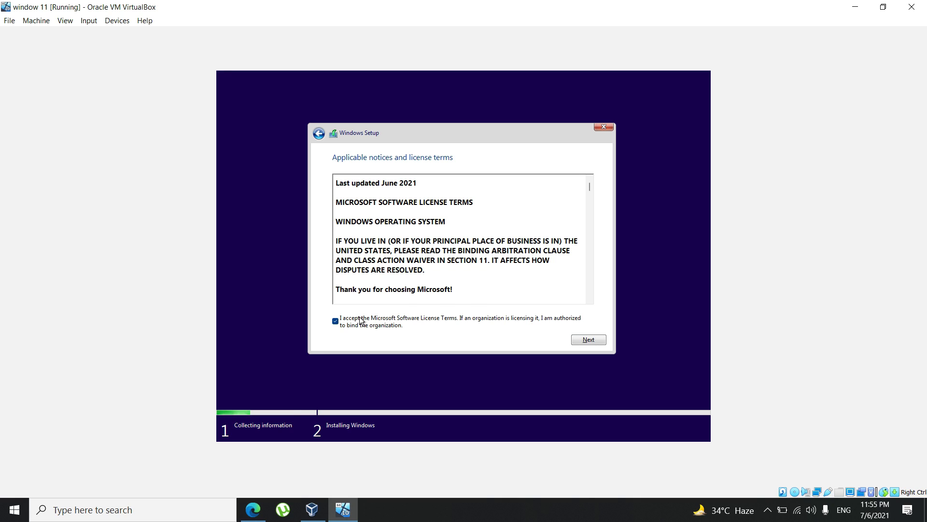
{"action": "left_click", "coordinate": [589, 339]}
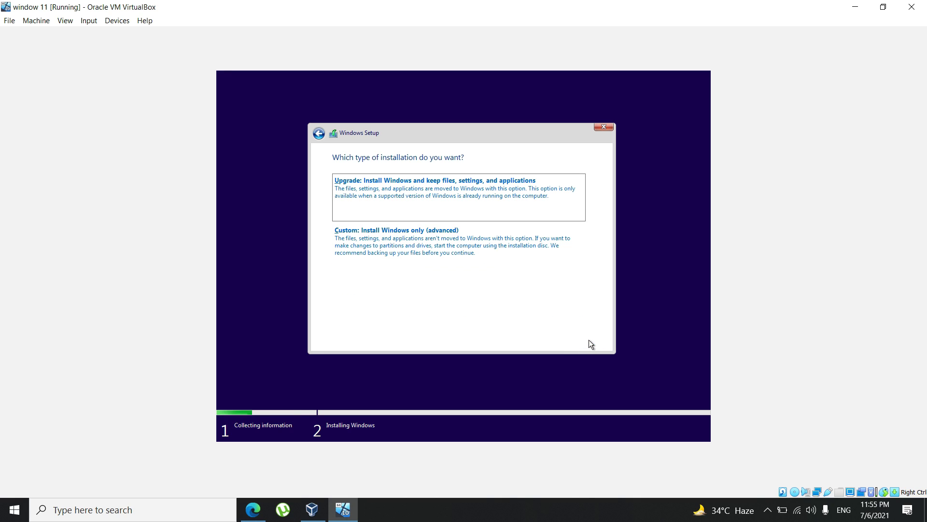
{"action": "left_click", "coordinate": [393, 240]}
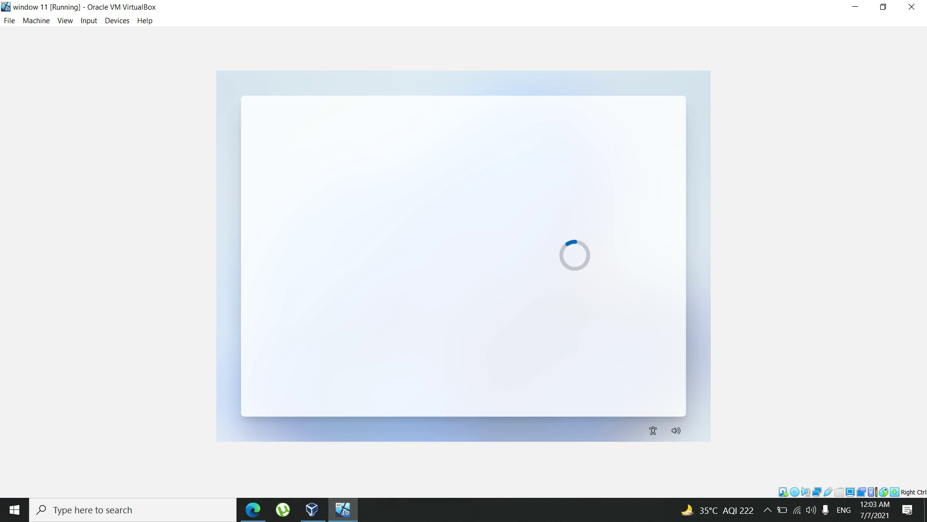
Step: Continue through the initial Windows 11 device setup pages that precede PIN creation
{"action": "scroll", "coordinate": [575, 283], "scroll_direction": "up", "scroll_amount": 15}
{"action": "left_click", "coordinate": [633, 386]}
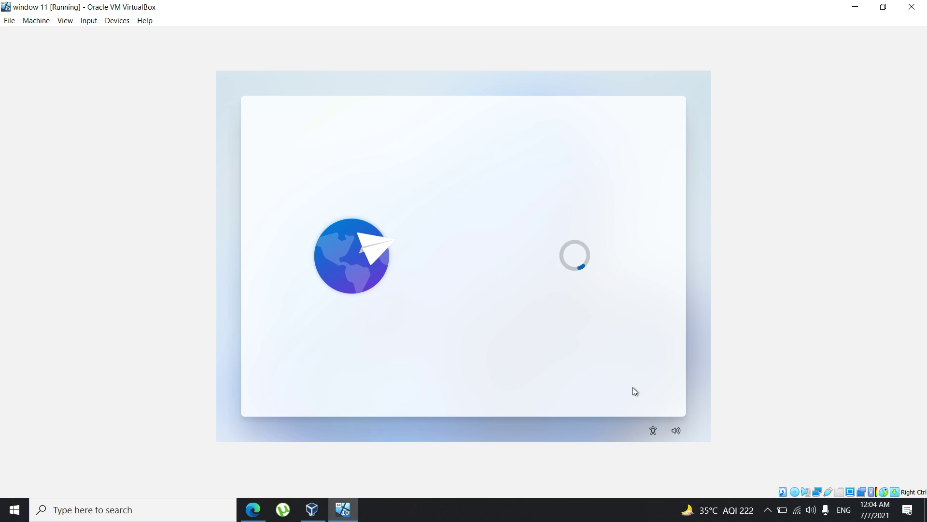
{"action": "left_click", "coordinate": [628, 386]}
{"action": "left_click", "coordinate": [629, 389]}
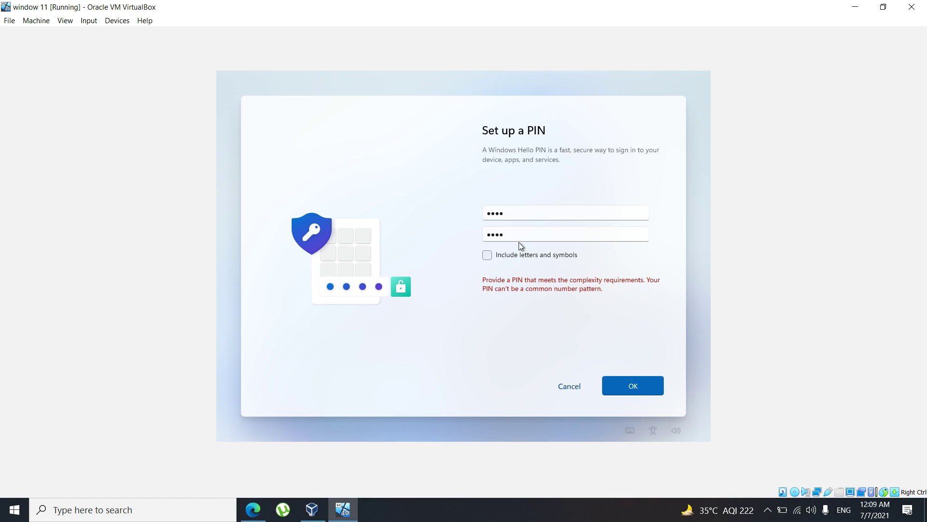
Step: Re-enter the Windows Hello PIN in the PIN fields and complete the PIN setup
{"action": "double_click", "coordinate": [519, 233]}
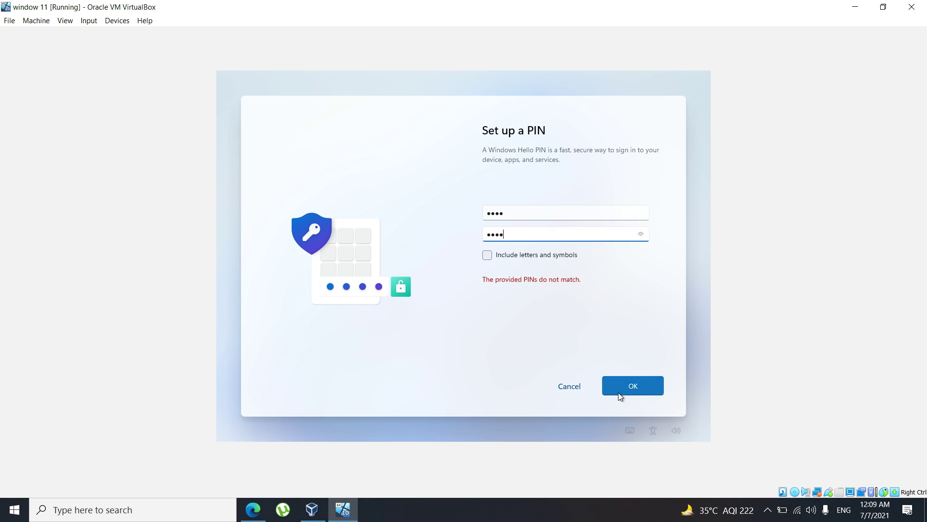
{"action": "left_click", "coordinate": [619, 390]}
{"action": "scroll", "coordinate": [598, 334], "scroll_direction": "down", "scroll_amount": 5}
{"action": "key", "text": "Return"}
{"action": "key", "text": "Return"}
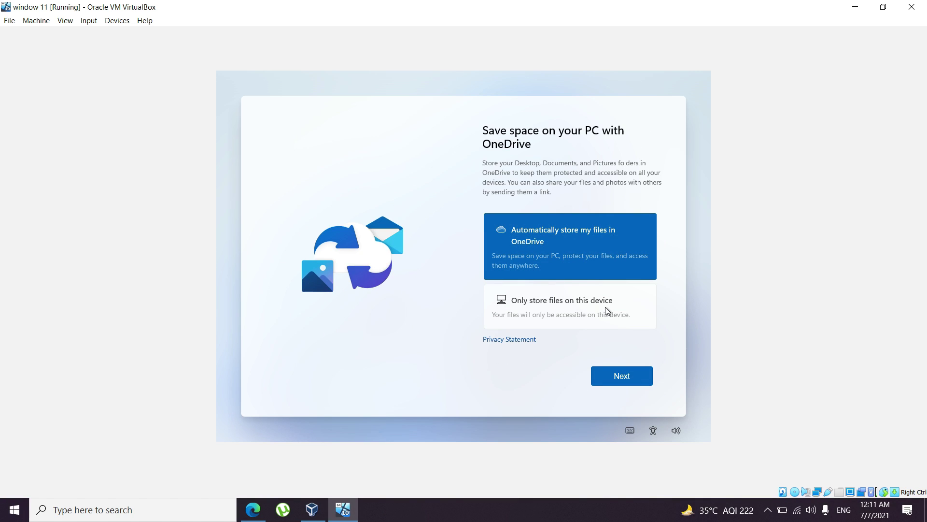
Step: Choose to store files only on this device instead of OneDrive and finish the remaining Windows 11 setup pages
{"action": "left_click", "coordinate": [608, 310]}
{"action": "left_click", "coordinate": [609, 374]}
{"action": "left_click", "coordinate": [559, 381]}
{"action": "left_click", "coordinate": [569, 393]}
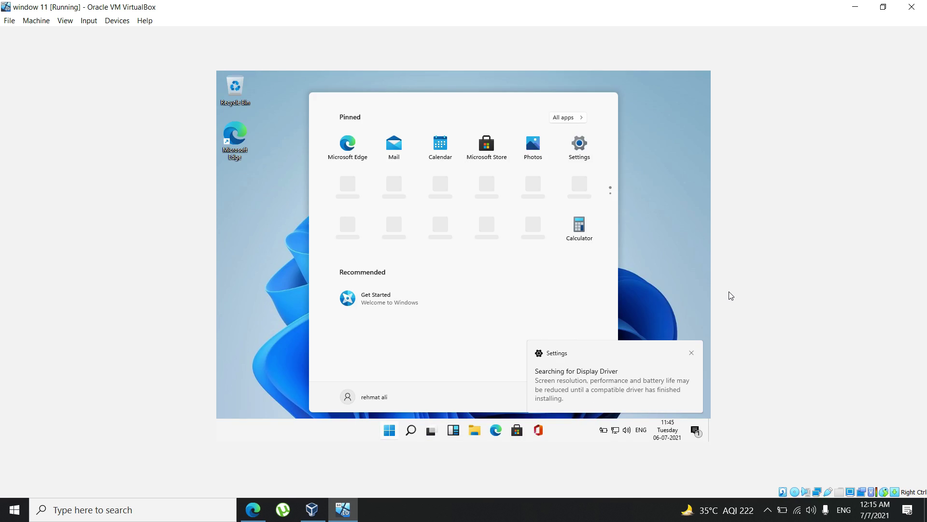
Step: Dismiss the display driver notification and look over the Windows 11 Start menu, leaving it closed
{"action": "left_click", "coordinate": [693, 353]}
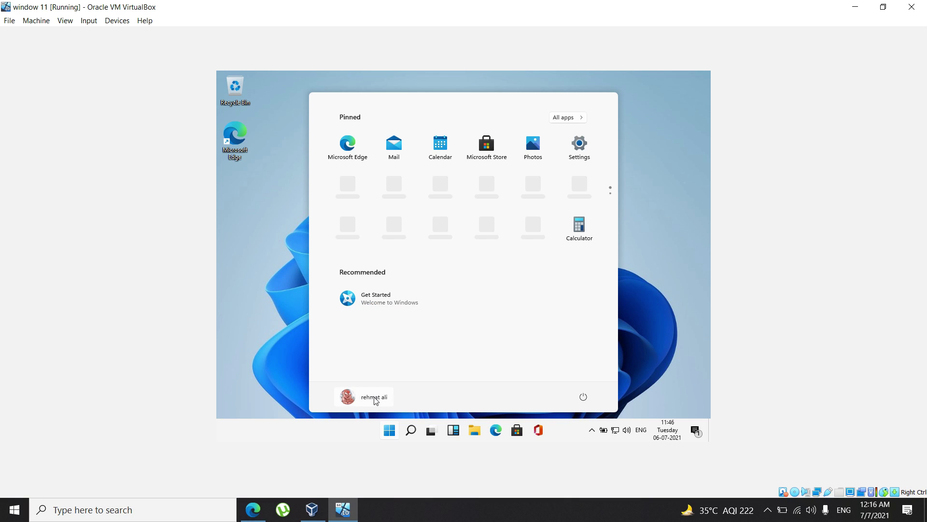
{"action": "left_click", "coordinate": [391, 429]}
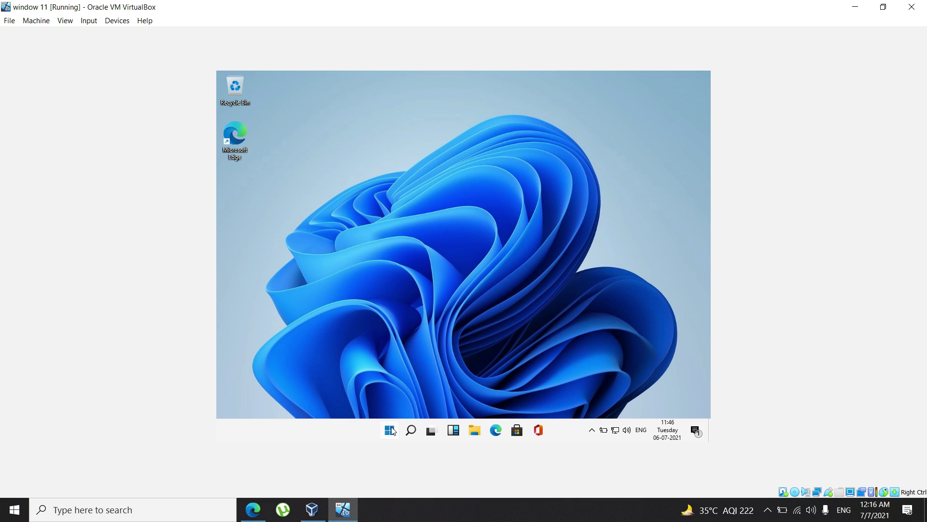
{"action": "left_click", "coordinate": [391, 430]}
{"action": "left_click", "coordinate": [392, 429]}
Step: View the folders and drives of This PC in a maximized File Explorer window, then close it
{"action": "left_click", "coordinate": [476, 431]}
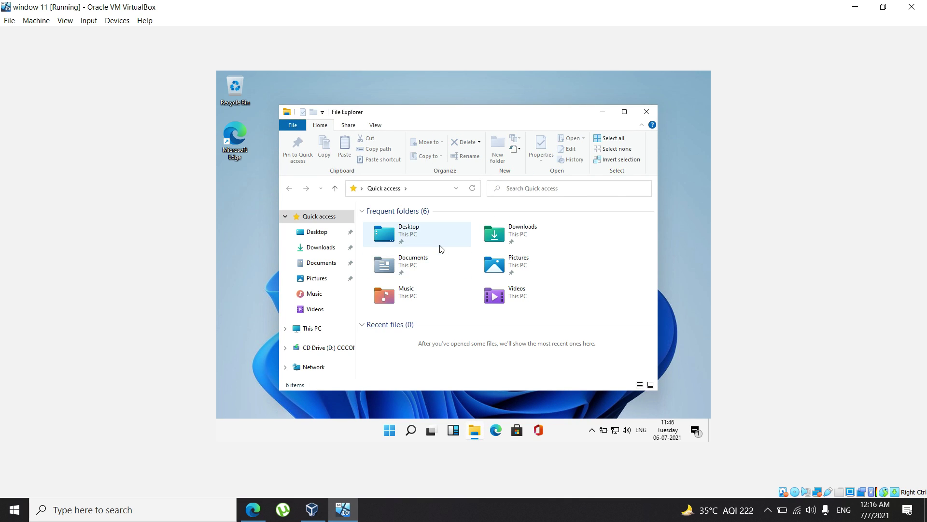
{"action": "left_click", "coordinate": [625, 114]}
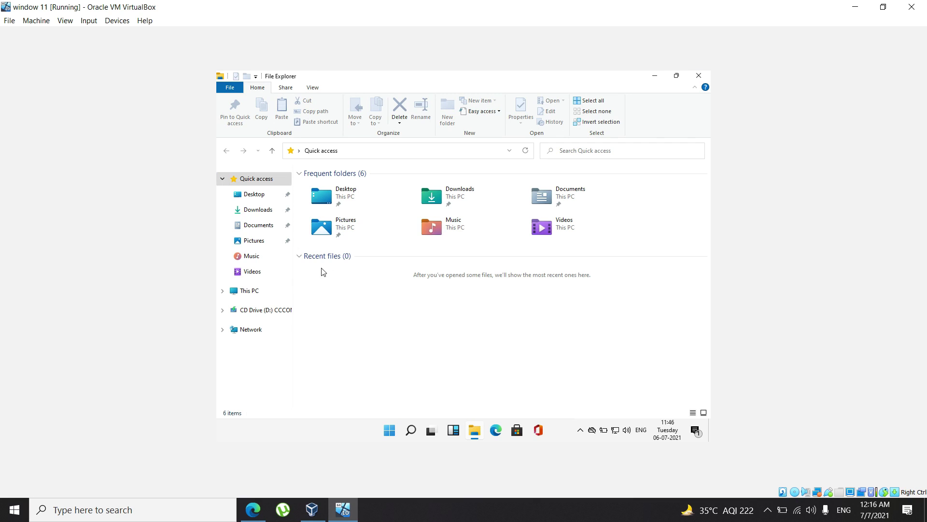
{"action": "left_click", "coordinate": [249, 290]}
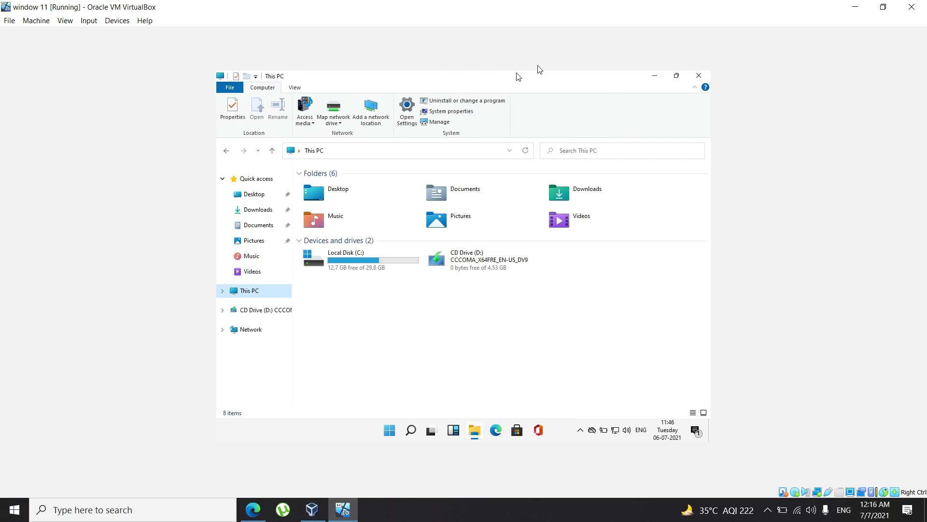
{"action": "left_click", "coordinate": [698, 76]}
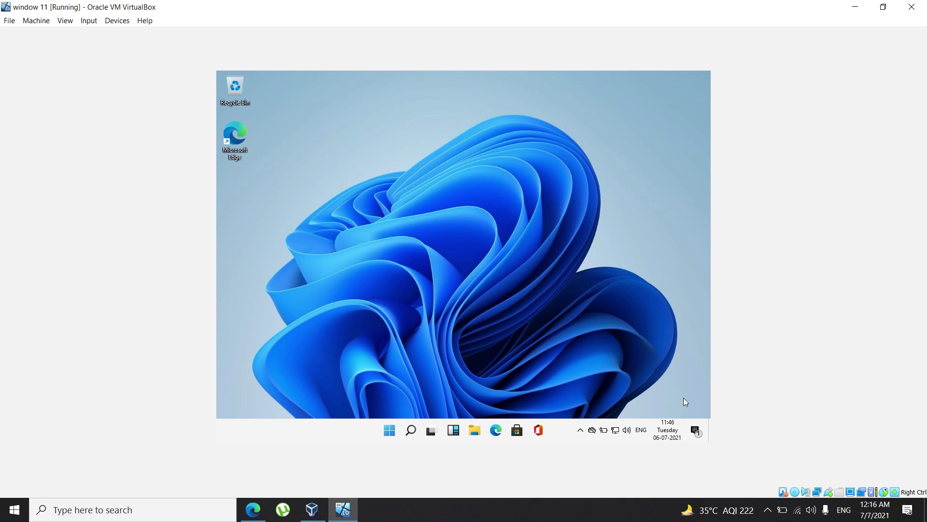
Step: Open Windows Update from the display driver notification, view it maximized and minimize the Settings window
{"action": "left_click", "coordinate": [694, 431]}
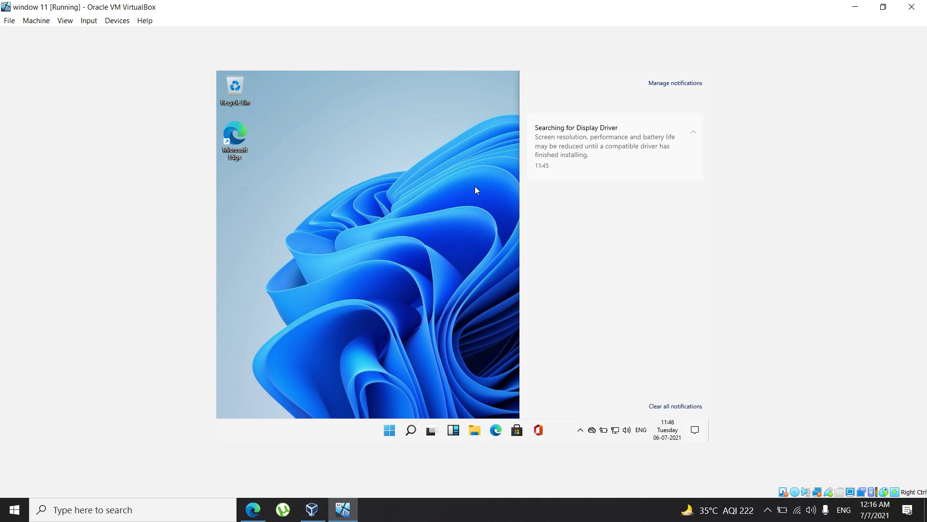
{"action": "left_click", "coordinate": [566, 134]}
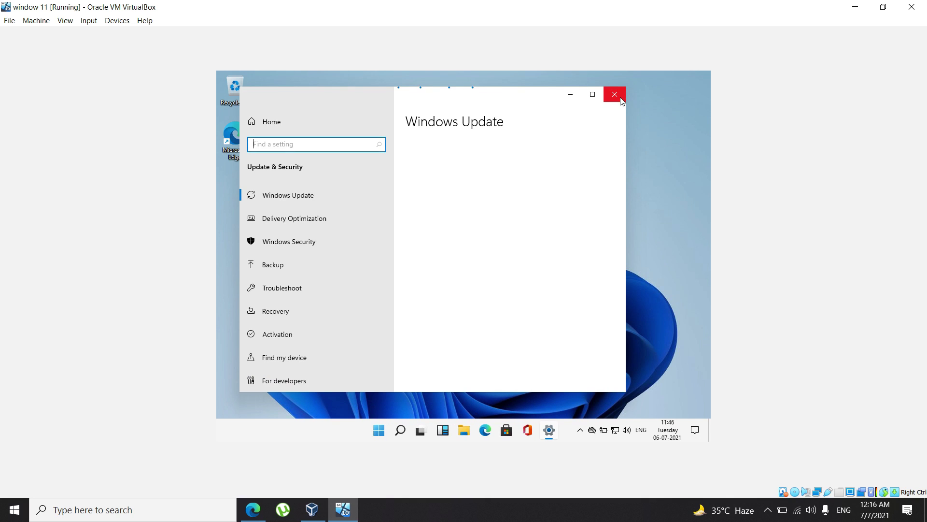
{"action": "mouse_move", "coordinate": [596, 98]}
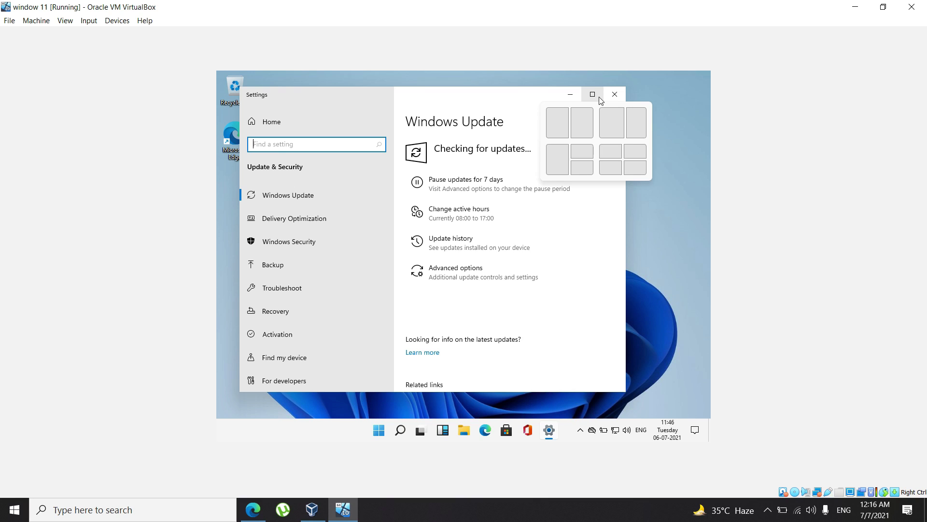
{"action": "left_click", "coordinate": [599, 98]}
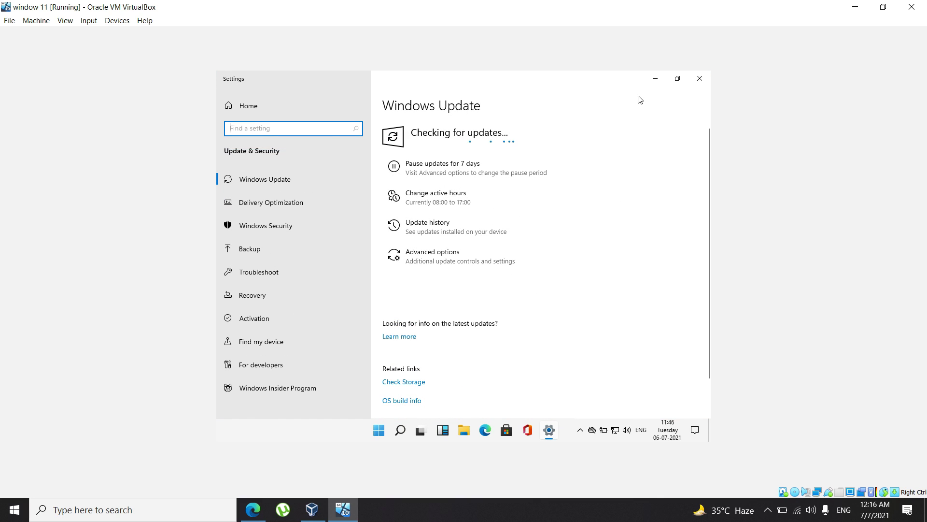
{"action": "left_click", "coordinate": [655, 79]}
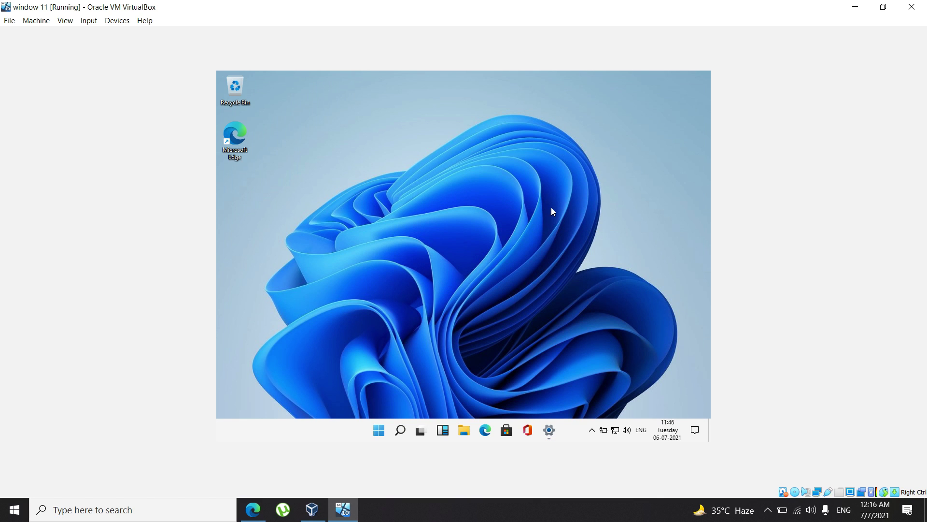